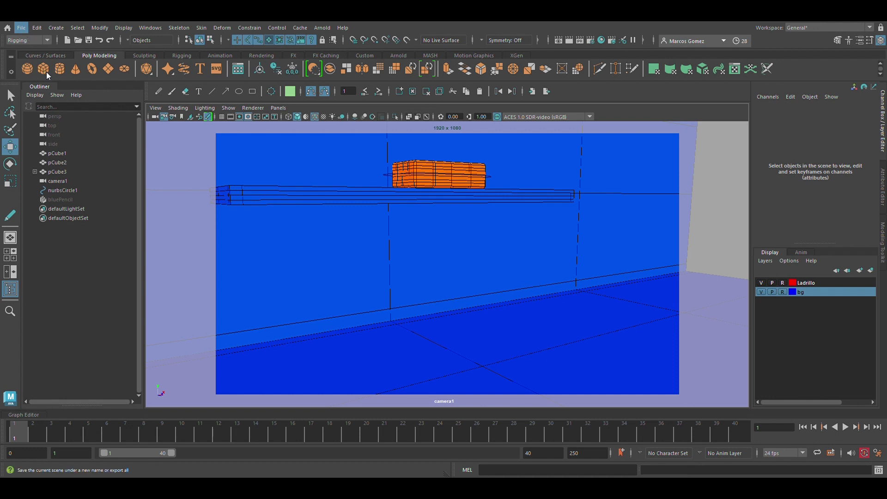
Save the current scene.
{"action": "key", "text": "q"}
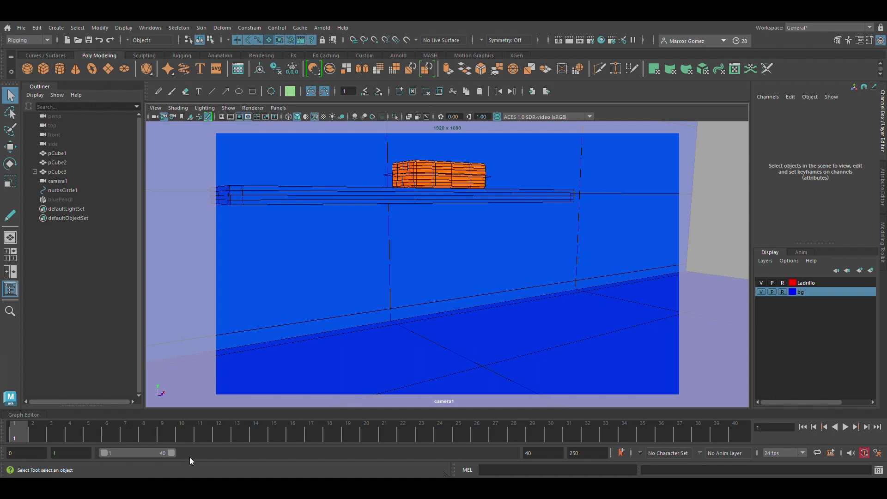
{"action": "key", "text": "w"}
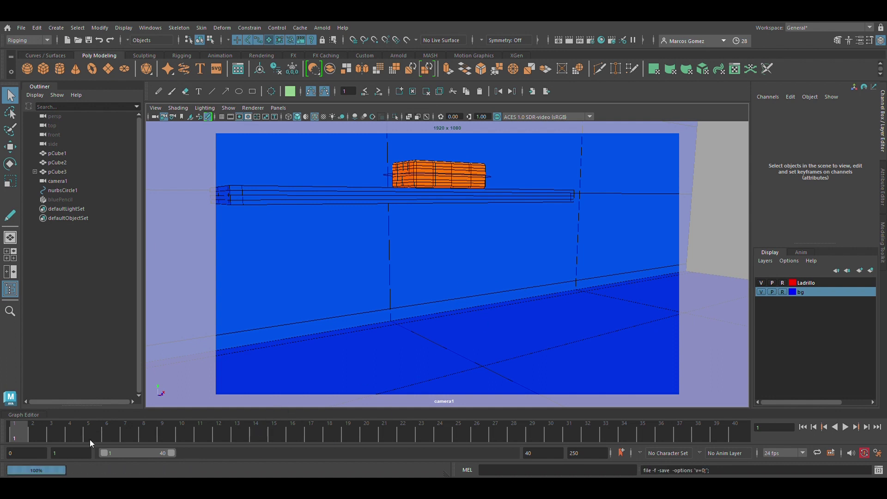
{"action": "key", "text": "ctrl+s"}
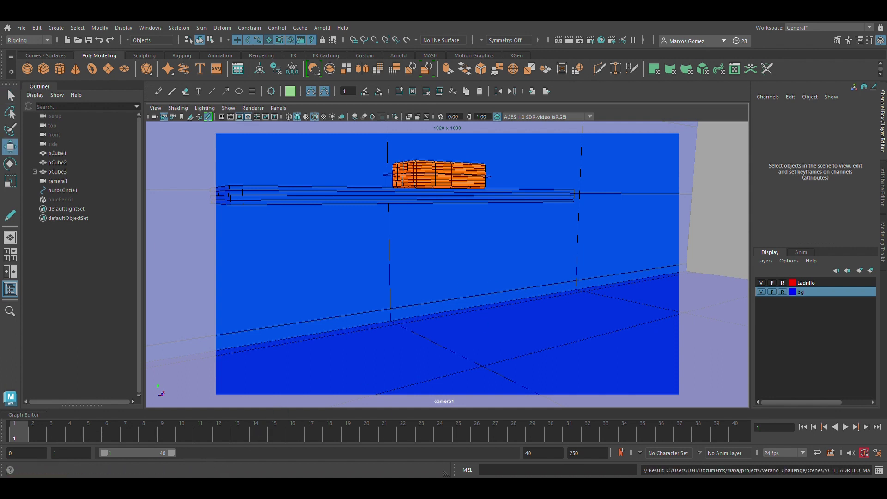
Play back the brick animation and select the brick's control curve, nurbsCircle1.
{"action": "left_click", "coordinate": [852, 430]}
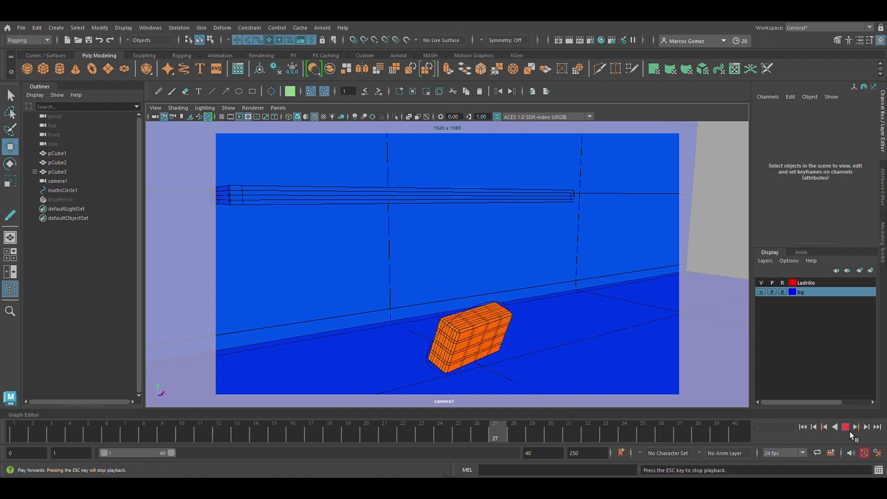
{"action": "left_click", "coordinate": [848, 430]}
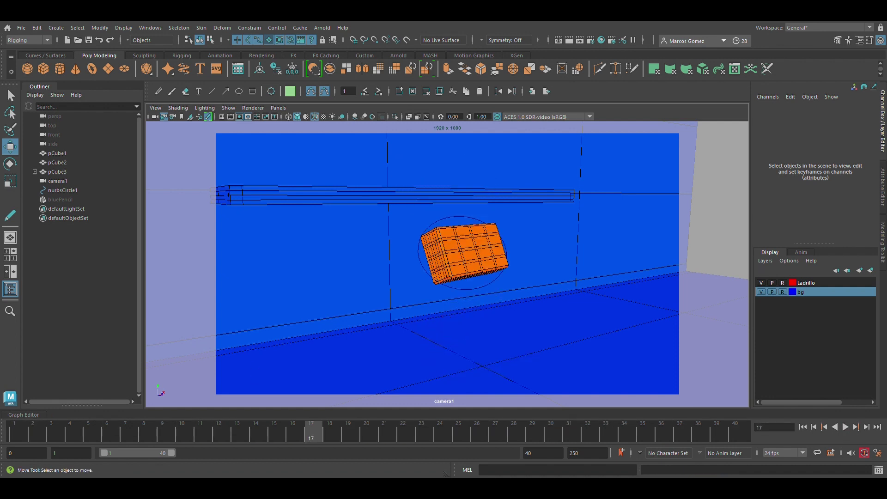
{"action": "left_click", "coordinate": [46, 432]}
{"action": "left_click", "coordinate": [480, 176]}
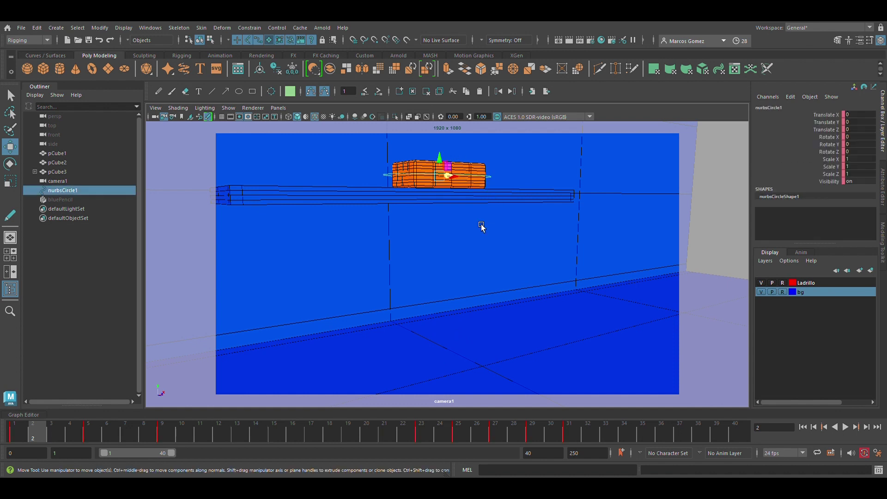
Compare the brick's poses at frames 3, 7 and 11 to examine how its fall begins.
{"action": "left_click", "coordinate": [132, 439]}
{"action": "left_click", "coordinate": [60, 437]}
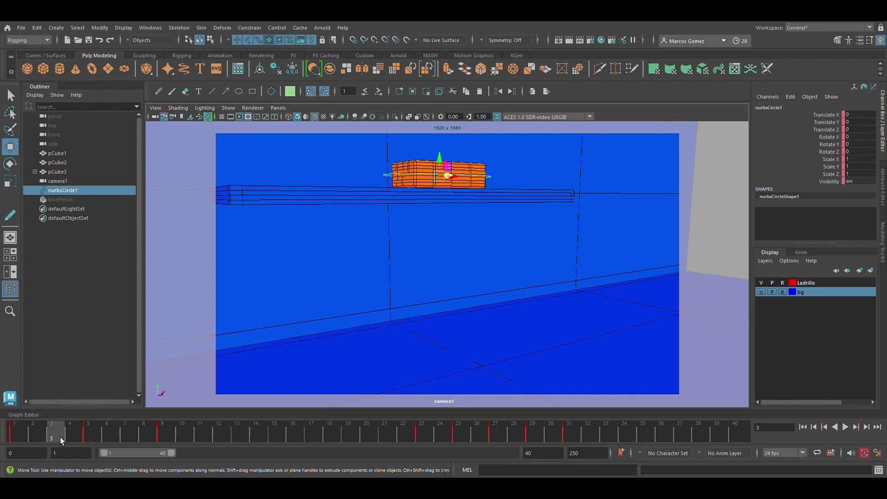
{"action": "left_click", "coordinate": [135, 434]}
{"action": "left_click", "coordinate": [206, 436]}
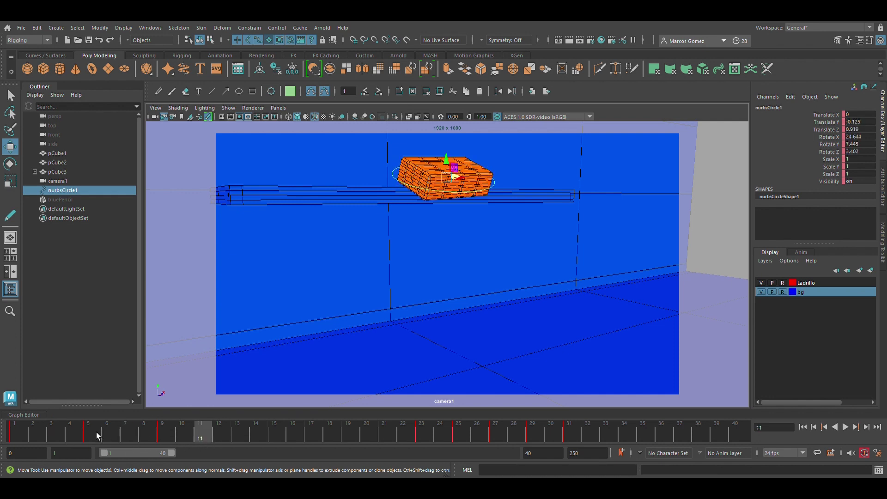
{"action": "left_click", "coordinate": [60, 433]}
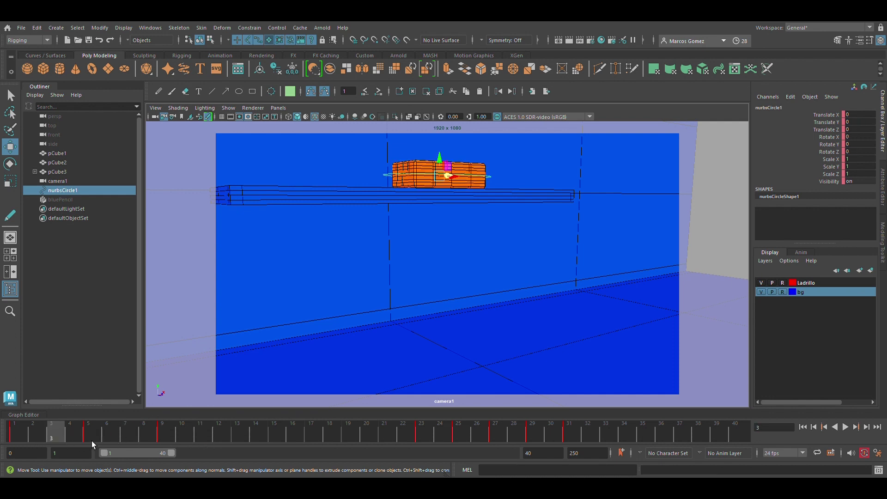
{"action": "left_click", "coordinate": [138, 437]}
{"action": "left_click", "coordinate": [58, 435]}
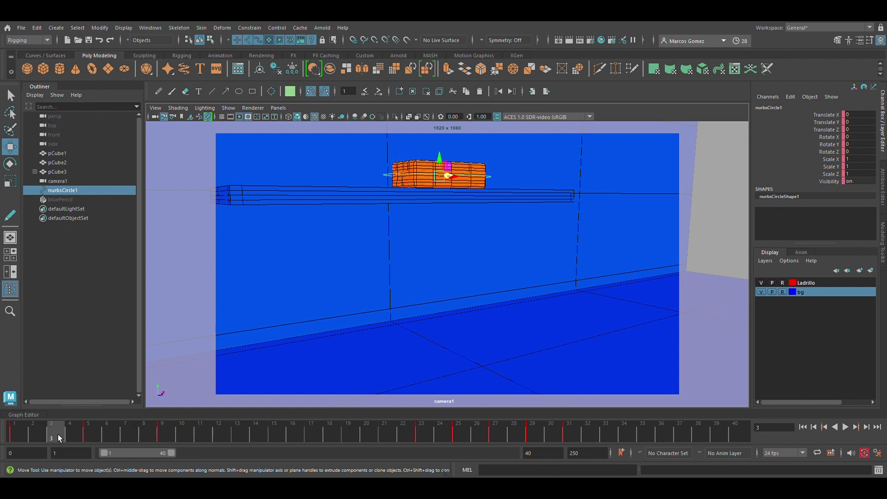
{"action": "left_click", "coordinate": [131, 437]}
{"action": "left_click", "coordinate": [202, 434]}
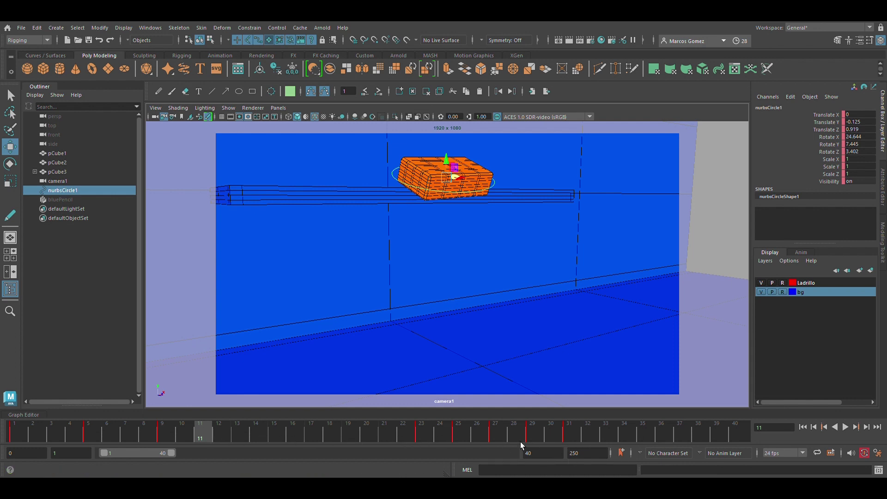
{"action": "left_click", "coordinate": [64, 431]}
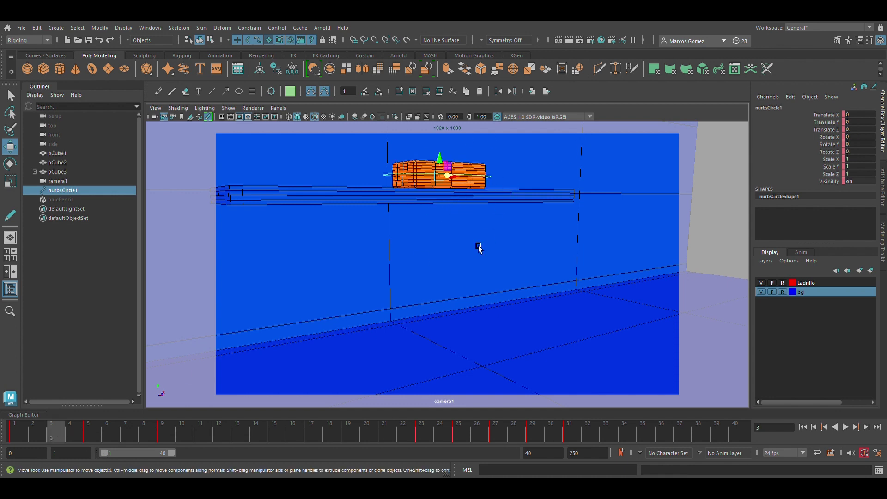
Open the Graph Editor beneath the viewport, enlarge it and display all animation curves of nurbsCircle1.
{"action": "left_click", "coordinate": [40, 418]}
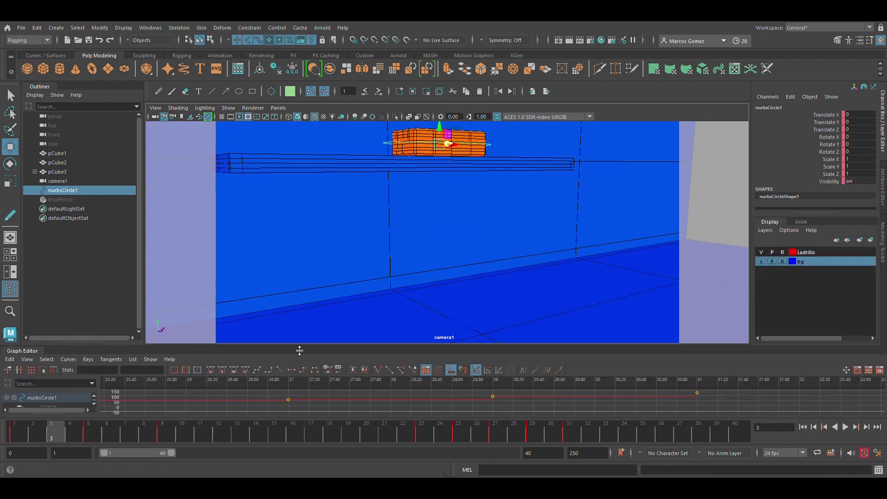
{"action": "left_click_drag", "start_coordinate": [299, 350], "coordinate": [299, 226]}
{"action": "left_click", "coordinate": [57, 296]}
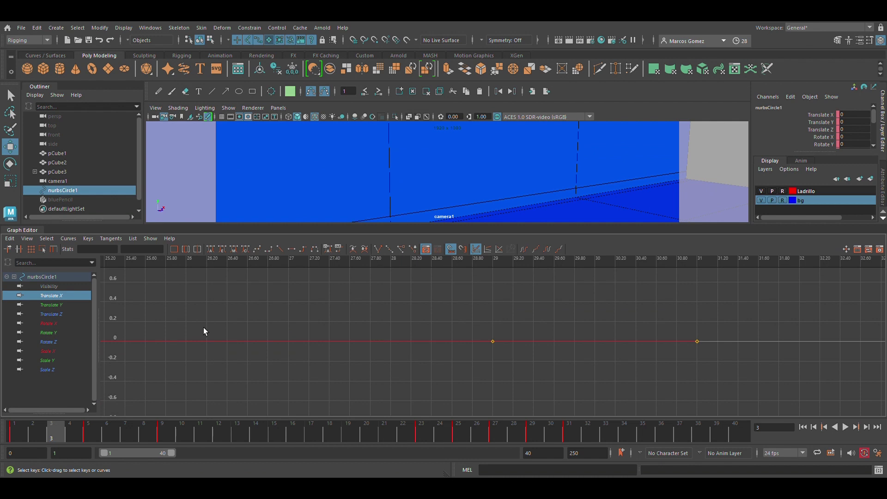
{"action": "left_click", "coordinate": [47, 278]}
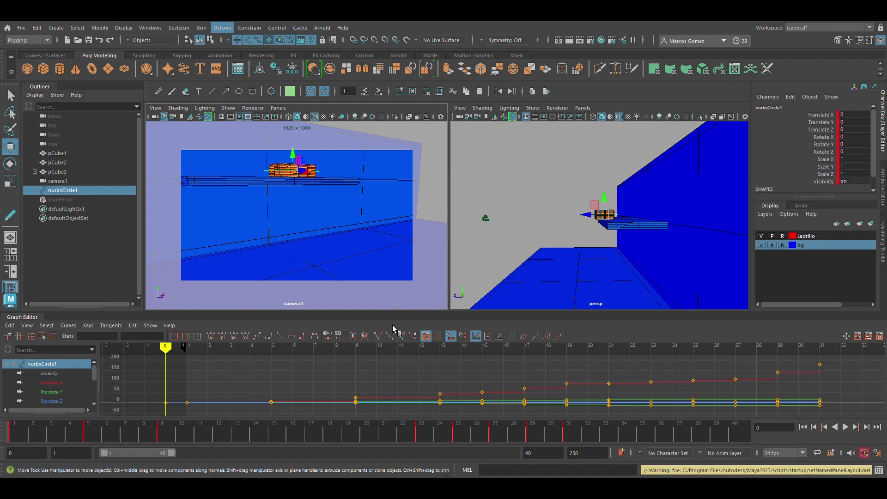
Enlarge the Graph Editor below the two viewports and set a key on all nurbsCircle1 channels at frame 3.
{"action": "middle_click", "coordinate": [428, 264]}
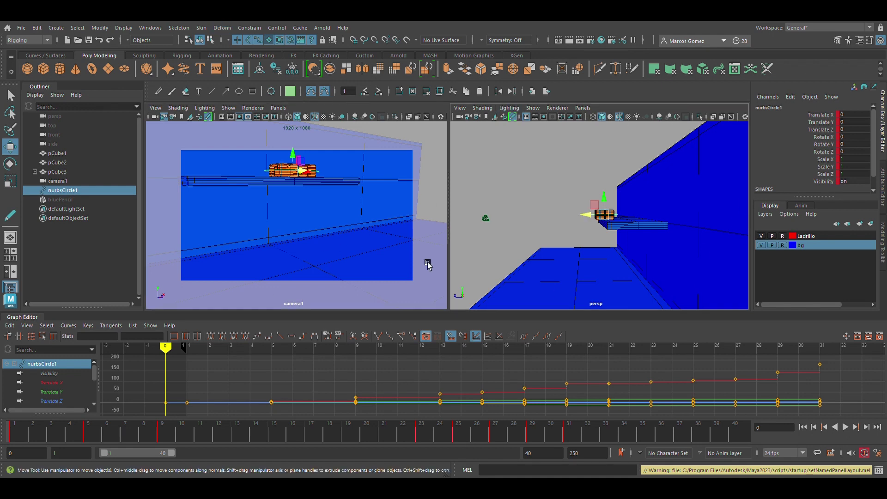
{"action": "left_click_drag", "start_coordinate": [184, 352], "coordinate": [229, 358]}
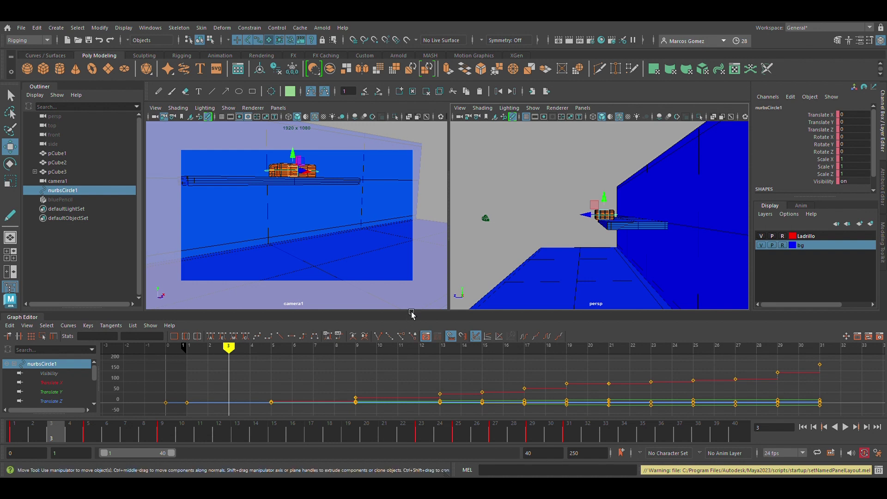
{"action": "left_click_drag", "start_coordinate": [412, 316], "coordinate": [412, 227]}
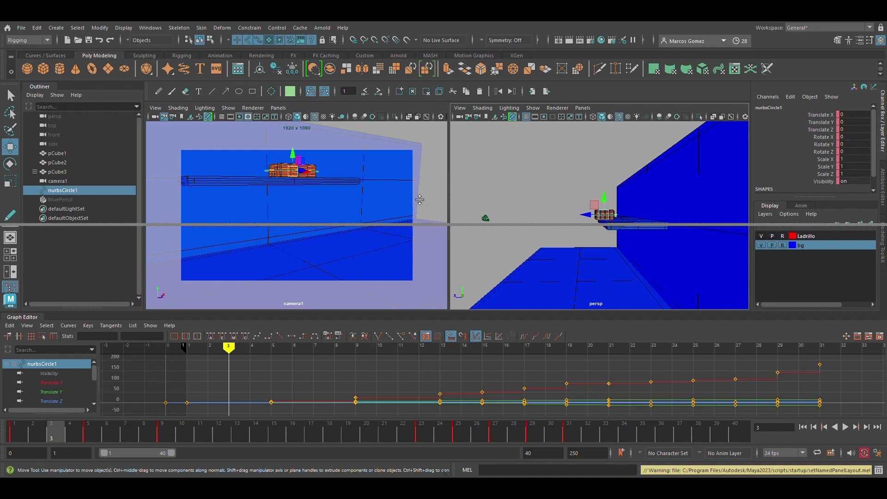
{"action": "left_click_drag", "start_coordinate": [256, 281], "coordinate": [238, 295]}
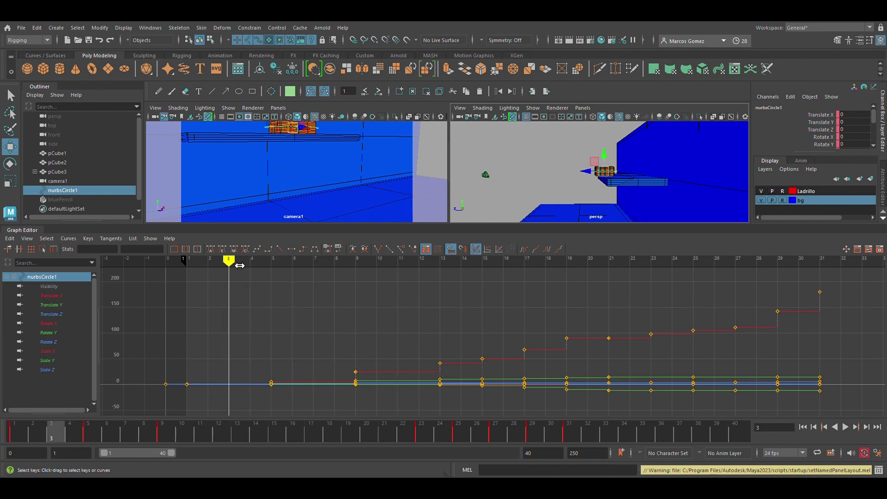
{"action": "key", "text": "s"}
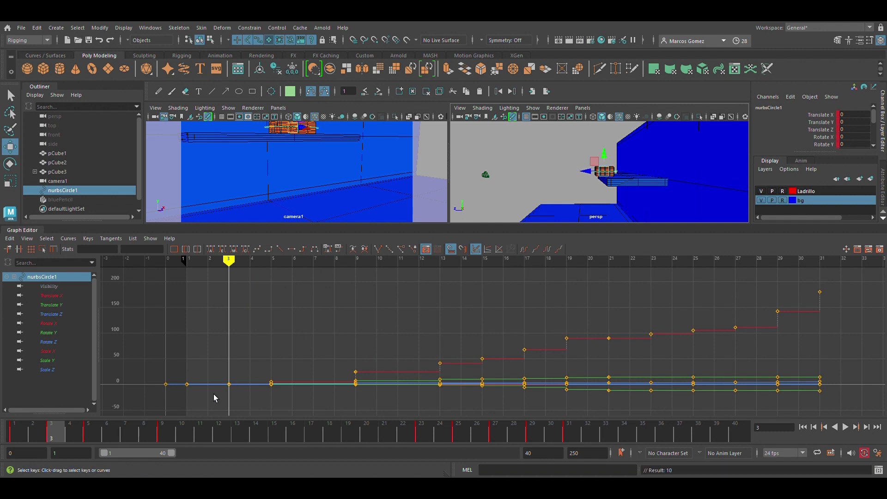
Check the Translate X and Y curves, and raise the Translate Z key at frame 3 to about 0.281.
{"action": "mouse_move", "coordinate": [233, 273]}
{"action": "left_mouse_down"}
{"action": "mouse_move", "coordinate": [213, 279]}
{"action": "mouse_move", "coordinate": [272, 286]}
{"action": "mouse_move", "coordinate": [237, 289]}
{"action": "left_mouse_up"}
{"action": "left_click", "coordinate": [63, 300]}
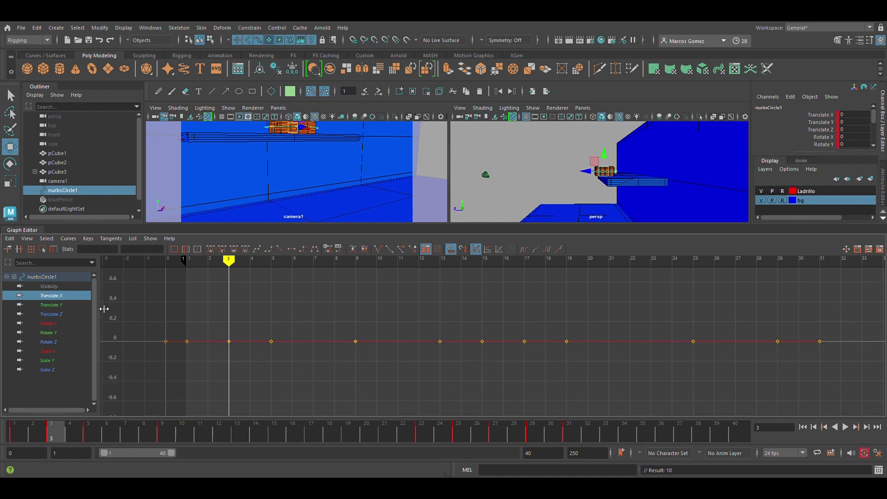
{"action": "left_click", "coordinate": [70, 307]}
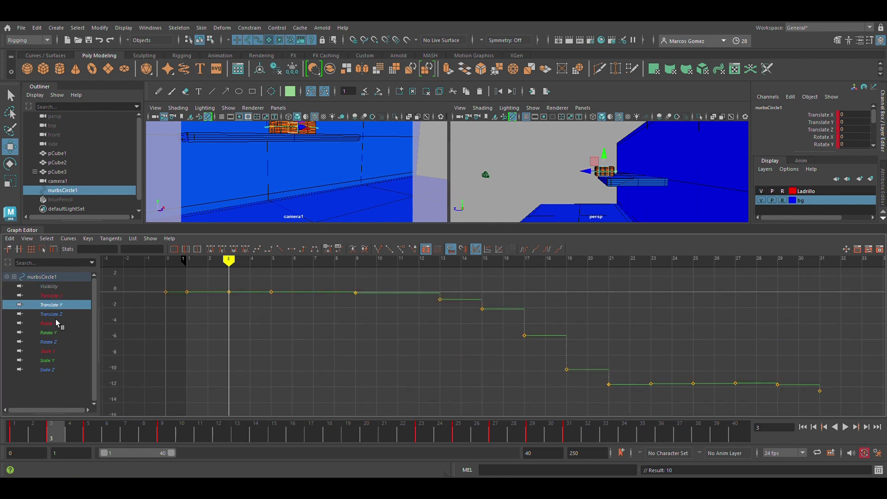
{"action": "left_click", "coordinate": [60, 317]}
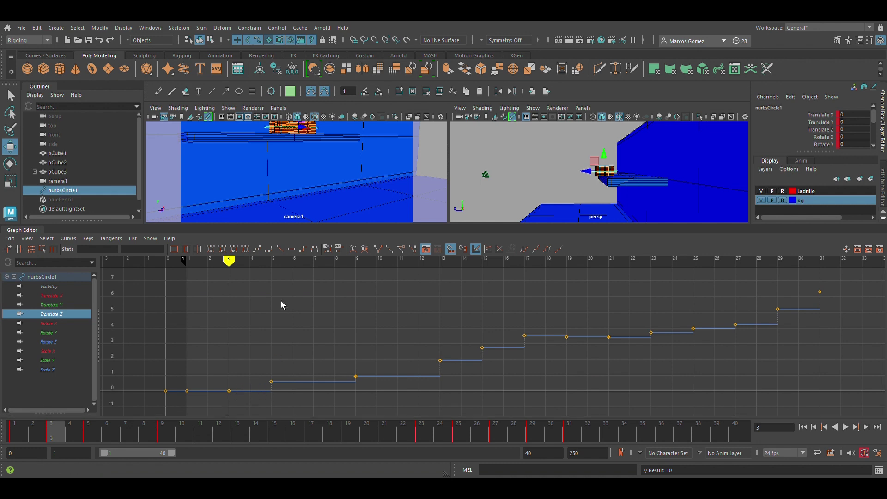
{"action": "left_click_drag", "start_coordinate": [214, 360], "coordinate": [243, 412]}
{"action": "key", "text": "f"}
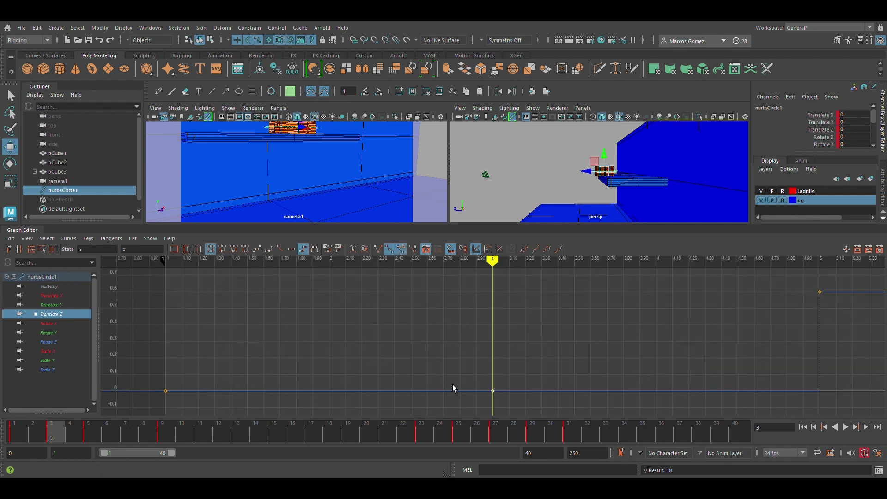
{"action": "middle_click_drag", "start_coordinate": [500, 396], "coordinate": [500, 368]}
{"action": "key", "text": "a"}
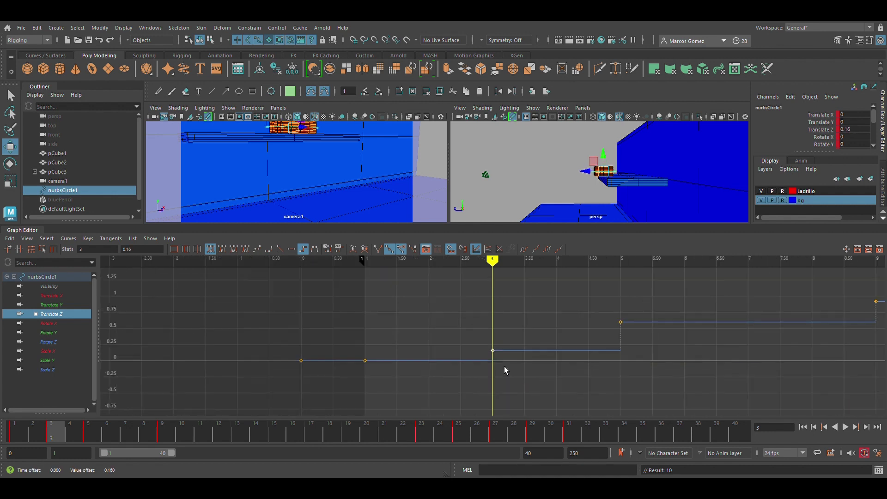
{"action": "middle_click_drag", "start_coordinate": [703, 350], "coordinate": [530, 362], "text": "alt"}
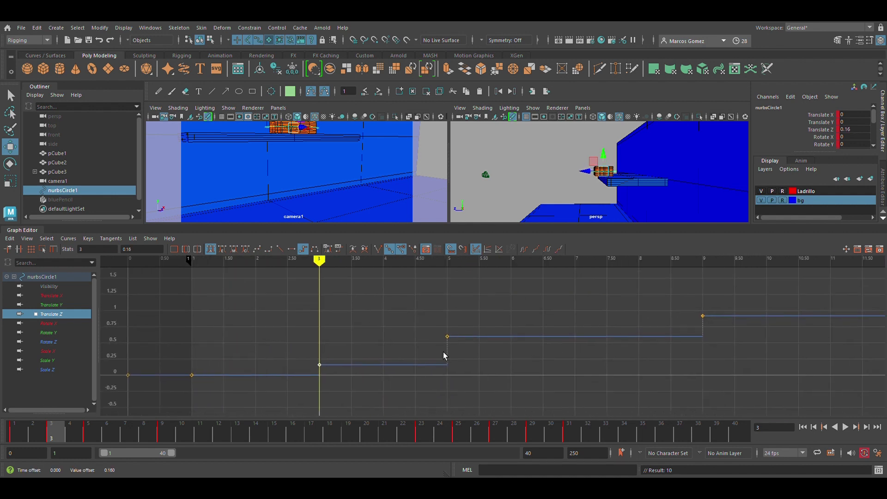
{"action": "middle_click_drag", "start_coordinate": [325, 368], "coordinate": [328, 361]}
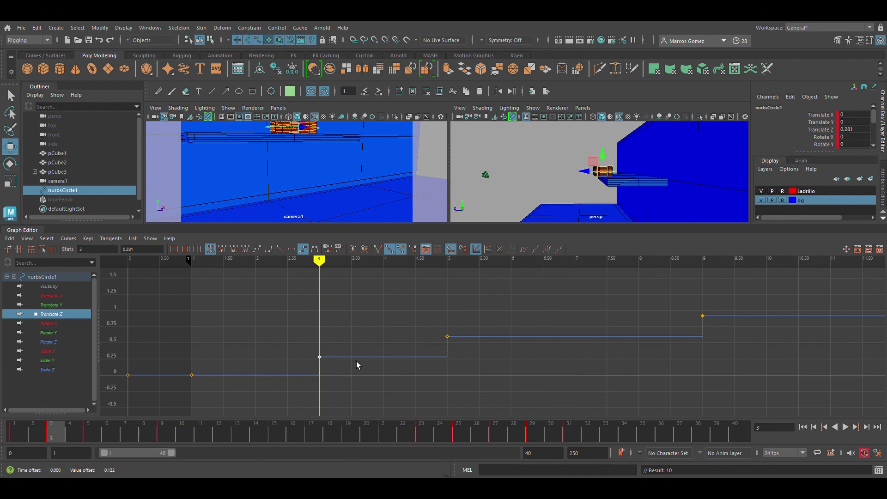
Adjust the Rotate X key at frame 3 to about 0.779.
{"action": "left_click", "coordinate": [56, 325]}
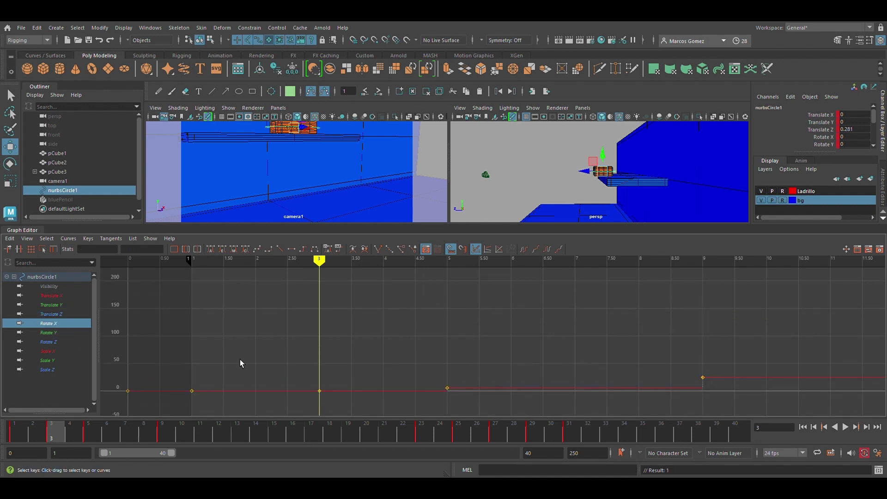
{"action": "left_click_drag", "start_coordinate": [314, 383], "coordinate": [337, 406]}
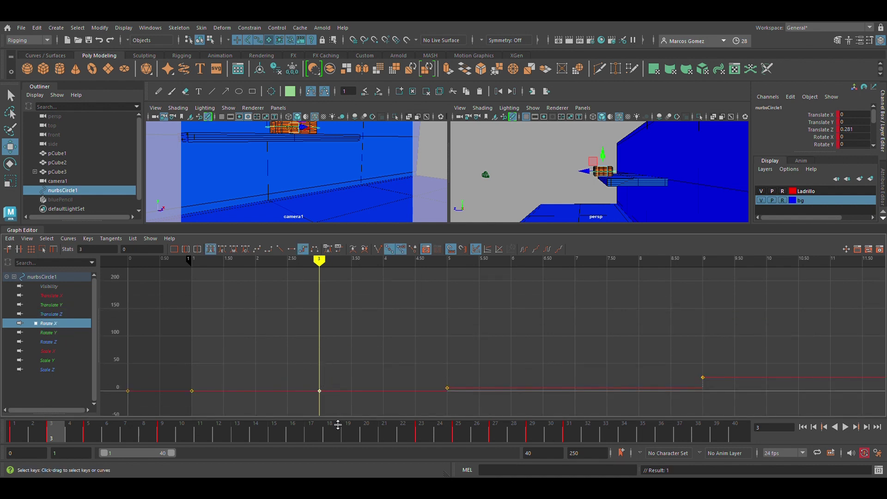
{"action": "key", "text": "f"}
{"action": "left_click_drag", "start_coordinate": [482, 357], "coordinate": [522, 404]}
{"action": "middle_click_drag", "start_coordinate": [497, 395], "coordinate": [504, 355]}
{"action": "key", "text": "a"}
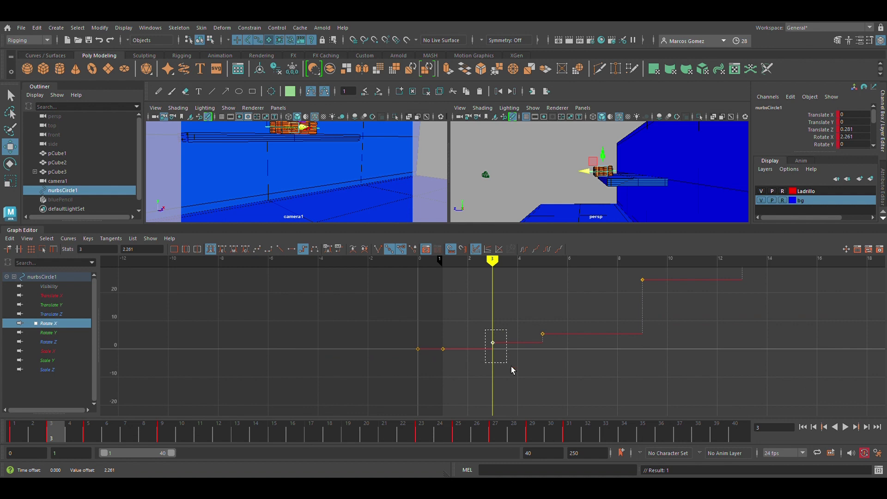
{"action": "middle_click_drag", "start_coordinate": [498, 345], "coordinate": [501, 353]}
Raise the Rotate Y key at frame 3 to about 0.404.
{"action": "left_click", "coordinate": [64, 332]}
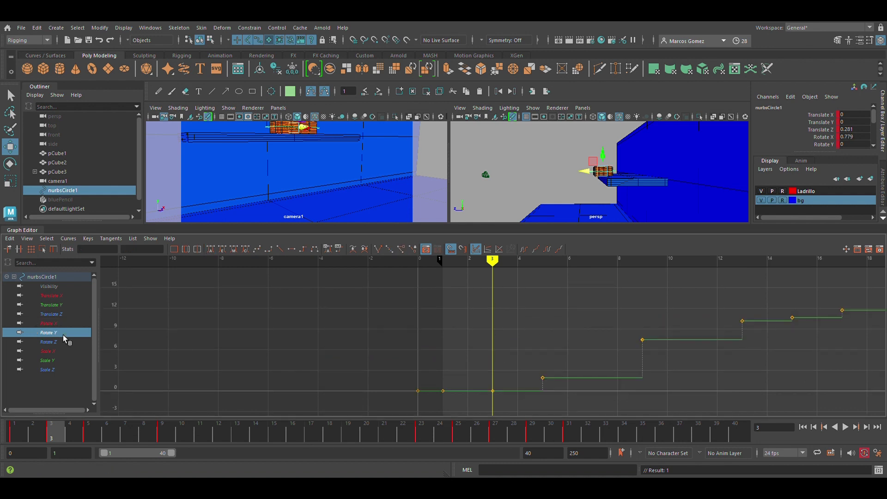
{"action": "left_click_drag", "start_coordinate": [491, 376], "coordinate": [507, 408]}
{"action": "middle_click_drag", "start_coordinate": [499, 397], "coordinate": [499, 392]}
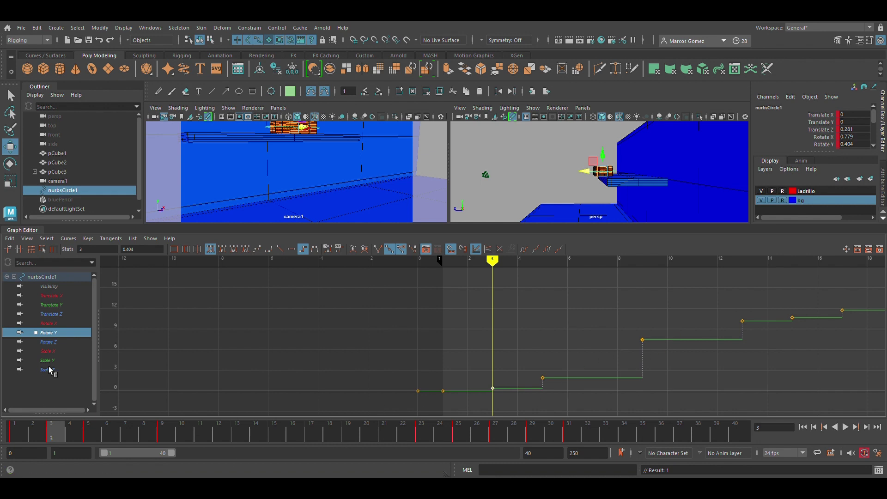
Raise the Rotate Z key at frame 3 to about 0.111 and display the Scale X curve.
{"action": "left_click", "coordinate": [59, 342]}
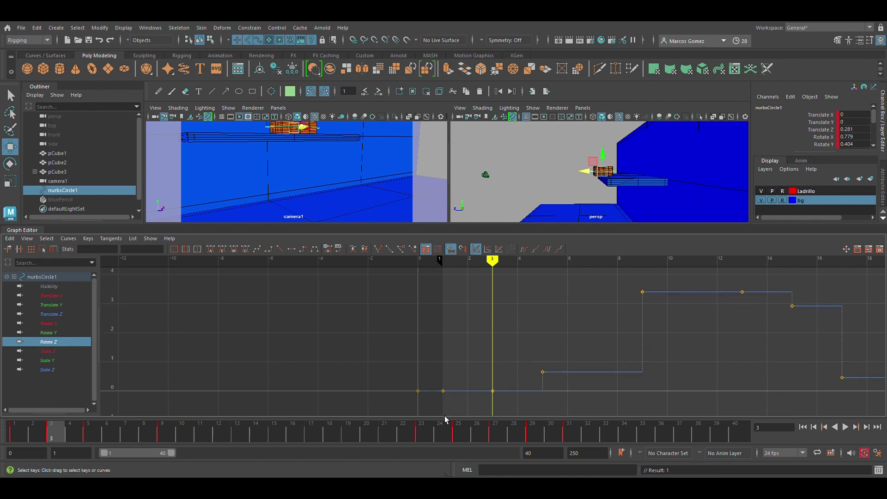
{"action": "left_click_drag", "start_coordinate": [502, 399], "coordinate": [495, 400]}
{"action": "middle_click_drag", "start_coordinate": [494, 400], "coordinate": [499, 395], "text": "shift"}
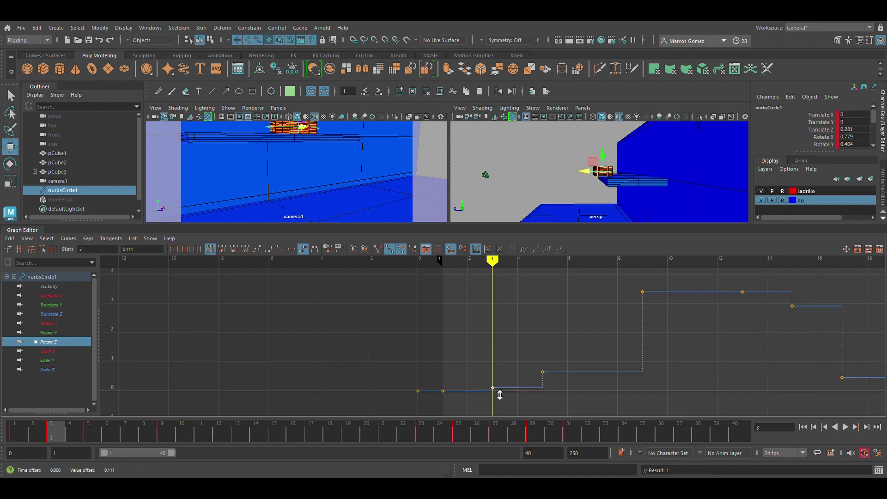
{"action": "left_click", "coordinate": [56, 353]}
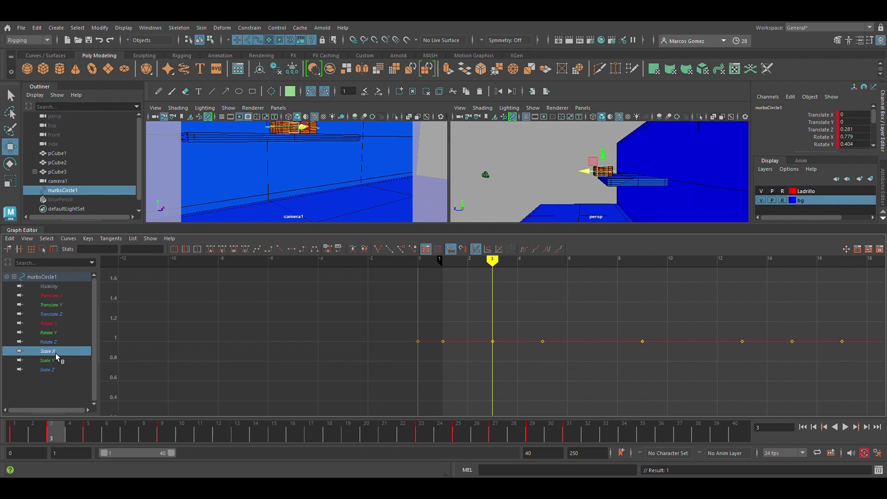
Review the brick control's rotate and translate curves one by one, checking the Translate X keys at frames 3 and 5 up close.
{"action": "left_click", "coordinate": [62, 342]}
{"action": "left_click", "coordinate": [59, 332]}
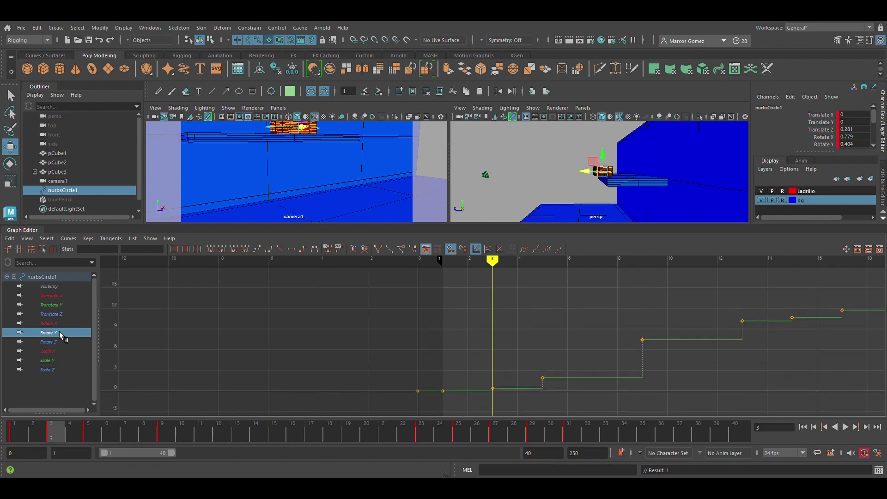
{"action": "left_click", "coordinate": [54, 326]}
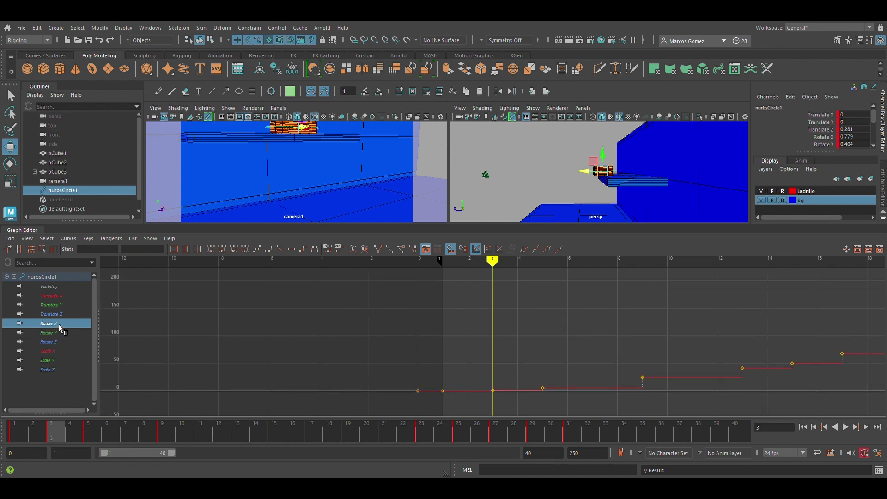
{"action": "left_click", "coordinate": [60, 314]}
{"action": "left_click", "coordinate": [59, 308]}
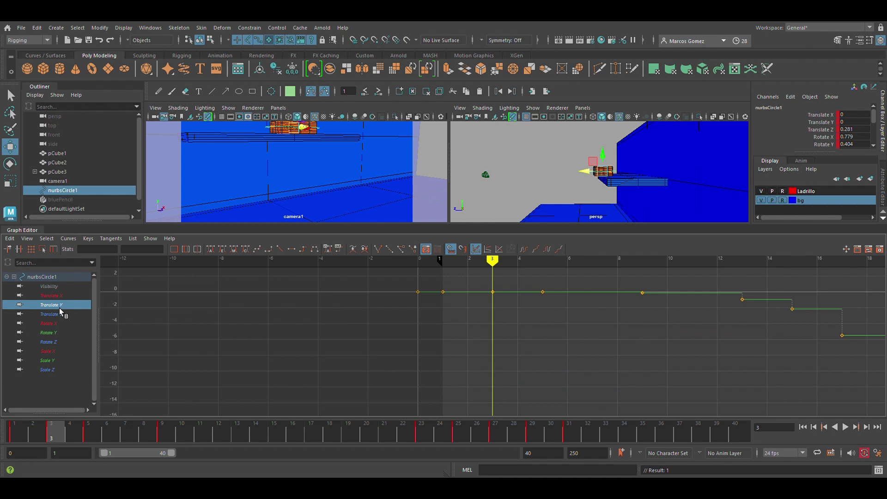
{"action": "left_click", "coordinate": [58, 299]}
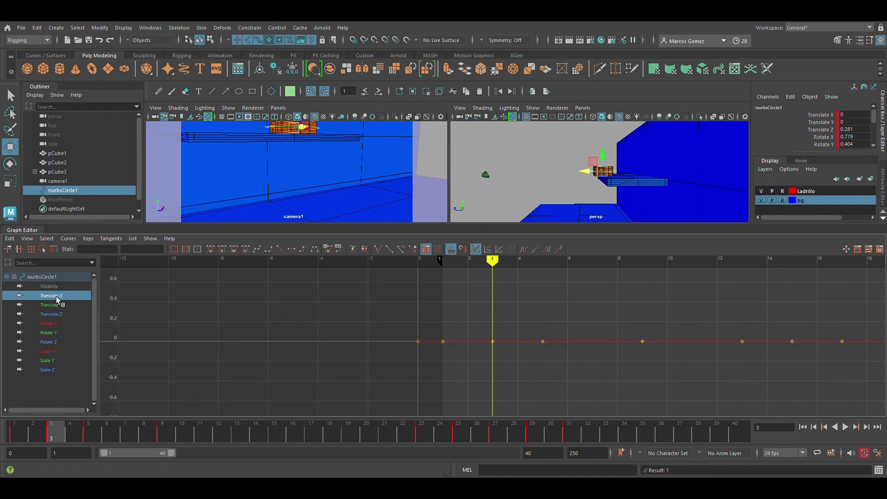
{"action": "left_click_drag", "start_coordinate": [499, 330], "coordinate": [555, 362]}
{"action": "key", "text": "f"}
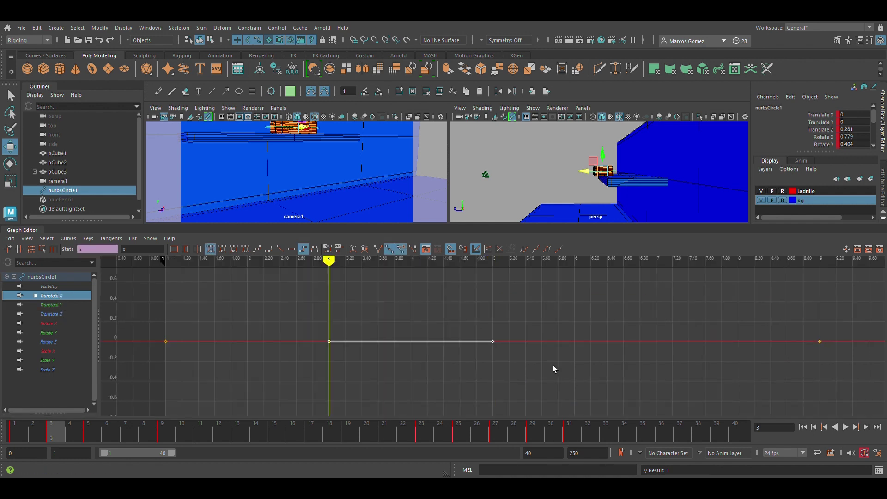
{"action": "left_click", "coordinate": [508, 382]}
Display all curves of nurbsCircle1 and set a key on its channels at frame 7.
{"action": "left_click", "coordinate": [64, 279]}
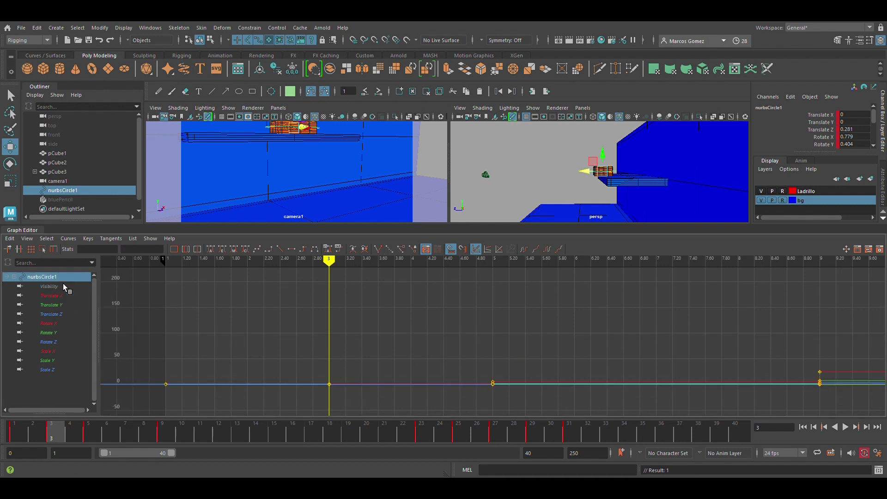
{"action": "left_click", "coordinate": [128, 437]}
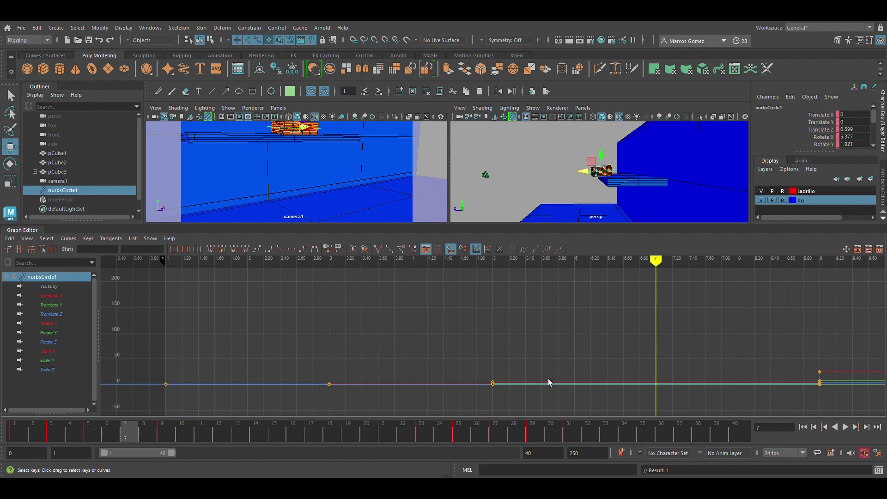
{"action": "key", "text": "s"}
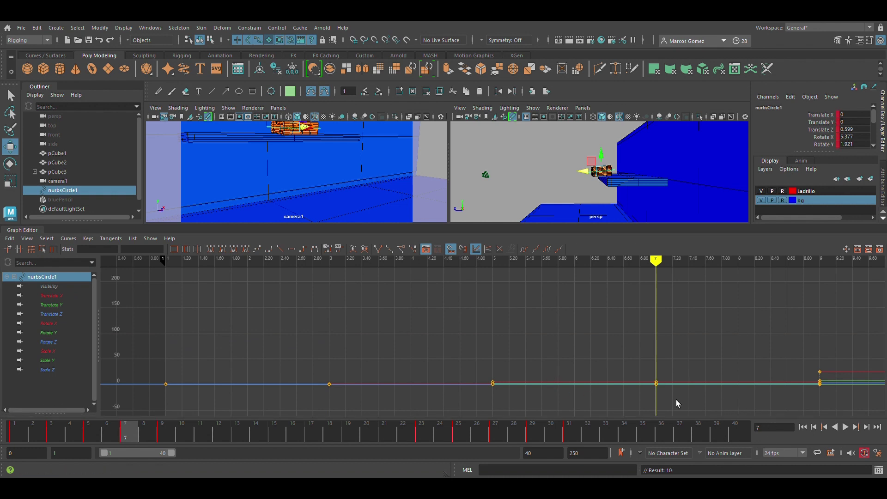
Raise the Translate Z key at frame 7 to about 0.835.
{"action": "left_click", "coordinate": [63, 298]}
{"action": "left_click", "coordinate": [56, 306]}
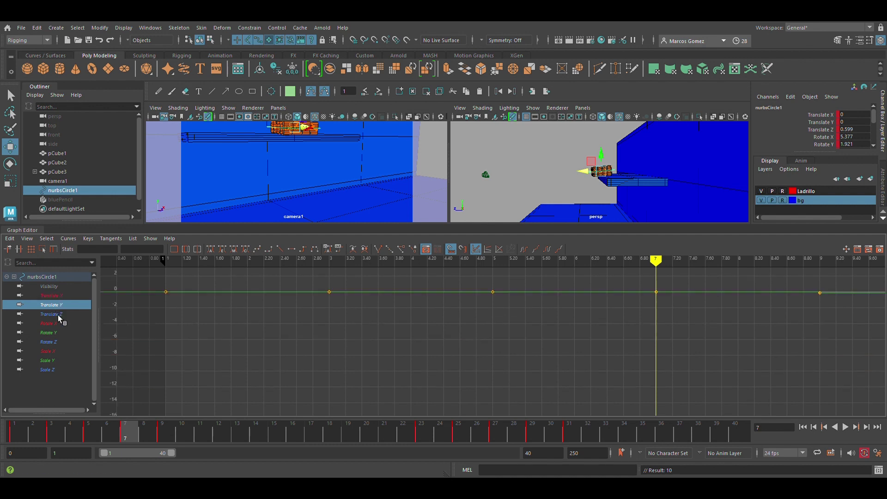
{"action": "left_click", "coordinate": [59, 315]}
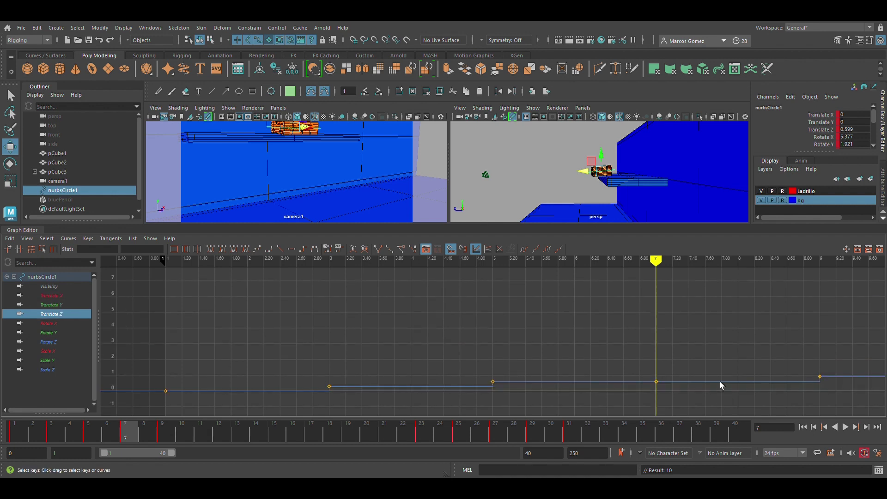
{"action": "left_click_drag", "start_coordinate": [663, 365], "coordinate": [672, 405]}
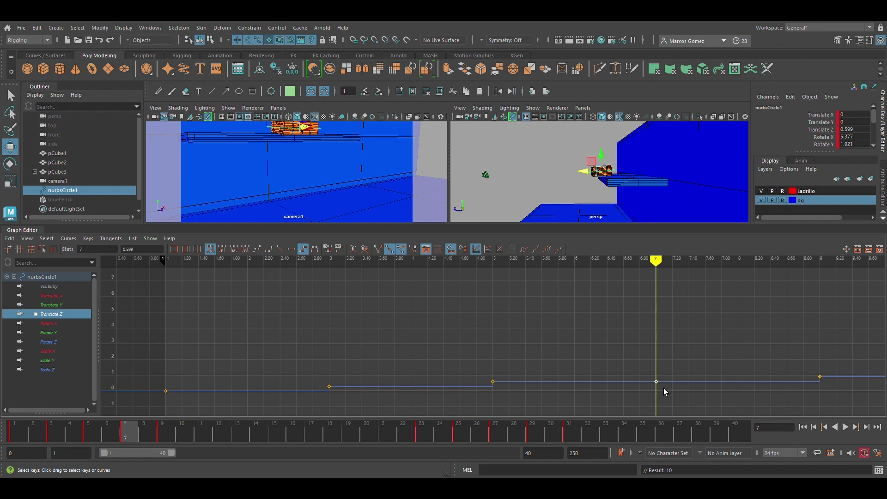
{"action": "middle_click_drag", "start_coordinate": [661, 389], "coordinate": [669, 391]}
{"action": "key", "text": "f"}
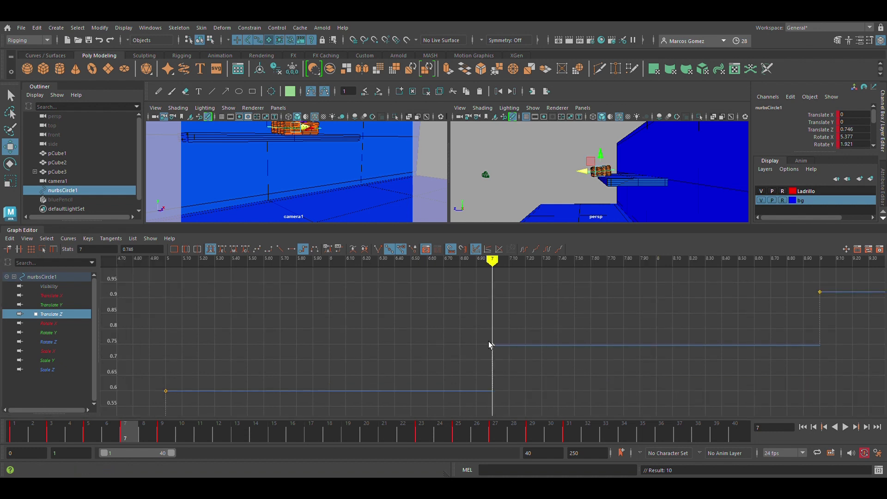
{"action": "mouse_move", "coordinate": [502, 352]}
{"action": "middle_mouse_down"}
{"action": "mouse_move", "coordinate": [503, 336]}
{"action": "mouse_move", "coordinate": [504, 347]}
{"action": "middle_mouse_up"}
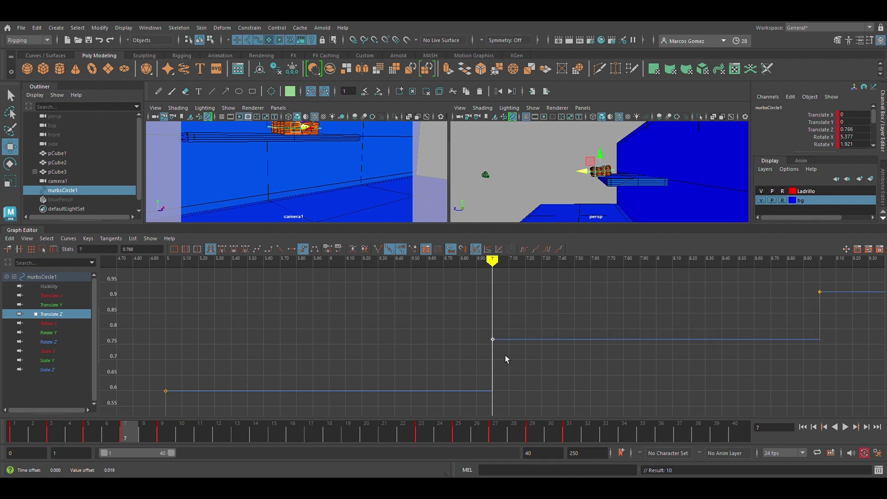
{"action": "key", "text": "a"}
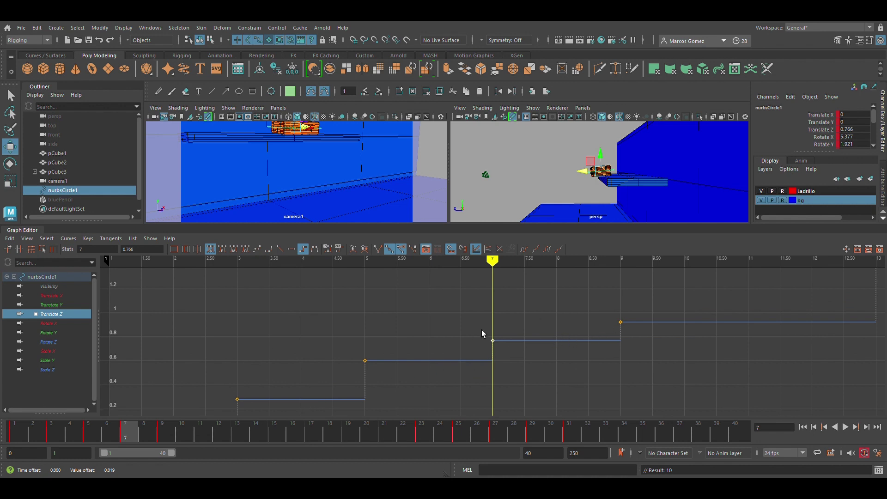
{"action": "middle_click_drag", "start_coordinate": [501, 347], "coordinate": [502, 337]}
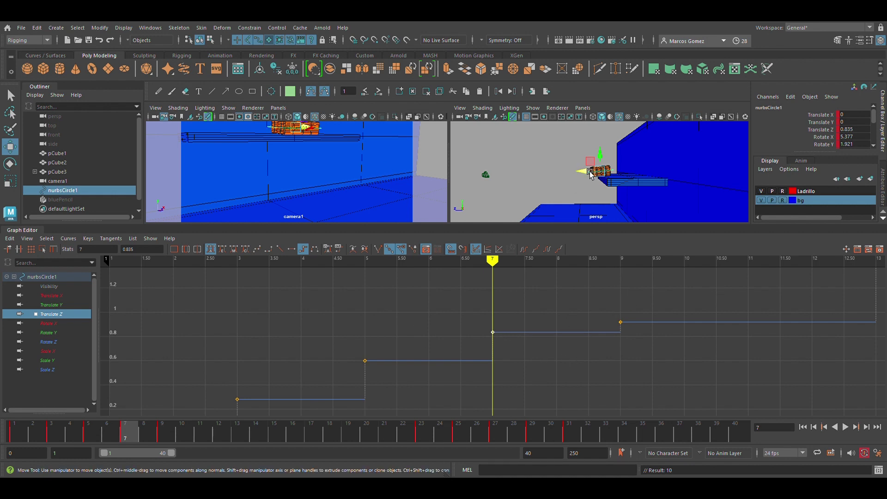
Switch the perspective viewport to the side view and play the animation with the viewports temporarily enlarged.
{"action": "scroll", "coordinate": [588, 174], "scroll_direction": "down", "scroll_amount": 3}
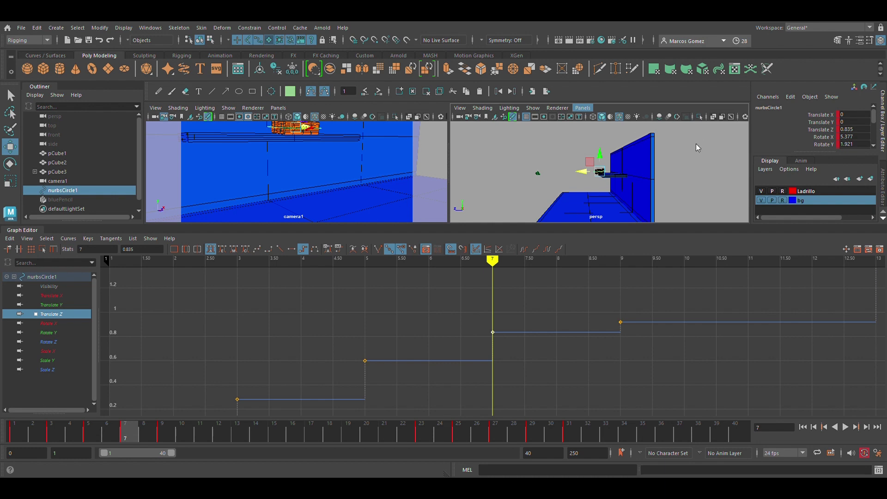
{"action": "left_click_drag", "start_coordinate": [697, 148], "coordinate": [669, 185]}
{"action": "left_click_drag", "start_coordinate": [486, 226], "coordinate": [478, 340]}
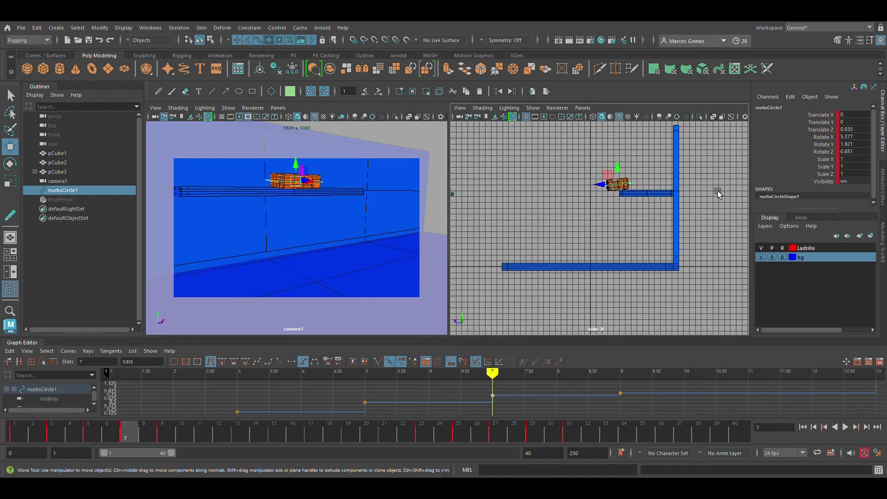
{"action": "key", "text": "alt+v"}
{"action": "mouse_move", "coordinate": [490, 383]}
{"action": "left_mouse_down"}
{"action": "mouse_move", "coordinate": [228, 392]}
{"action": "mouse_move", "coordinate": [488, 403]}
{"action": "mouse_move", "coordinate": [115, 405]}
{"action": "mouse_move", "coordinate": [493, 403]}
{"action": "left_mouse_up"}
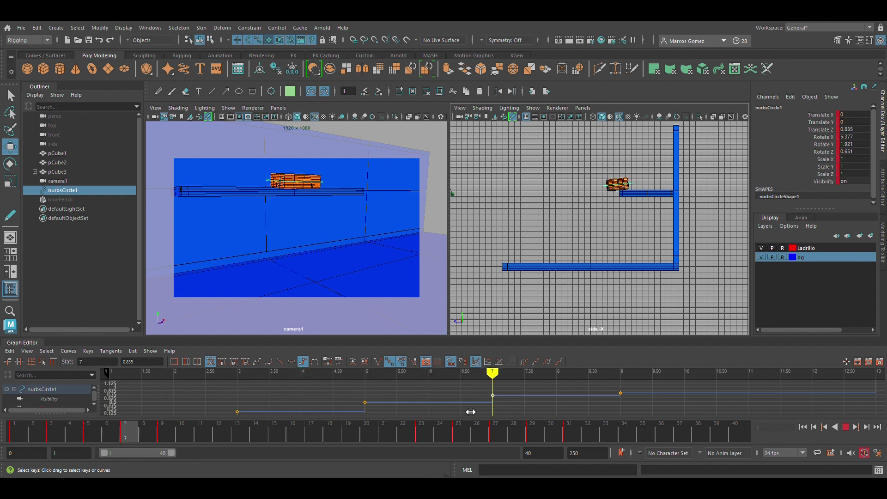
{"action": "key", "text": "alt+v"}
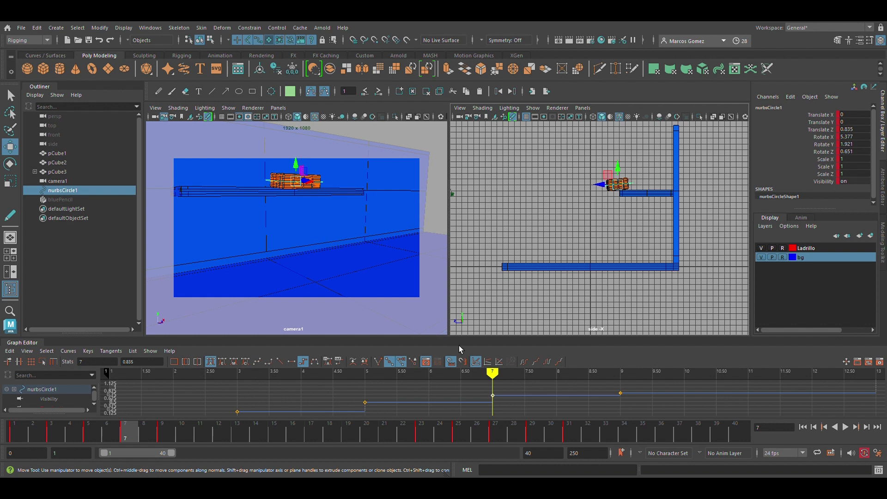
{"action": "left_click_drag", "start_coordinate": [464, 339], "coordinate": [464, 227]}
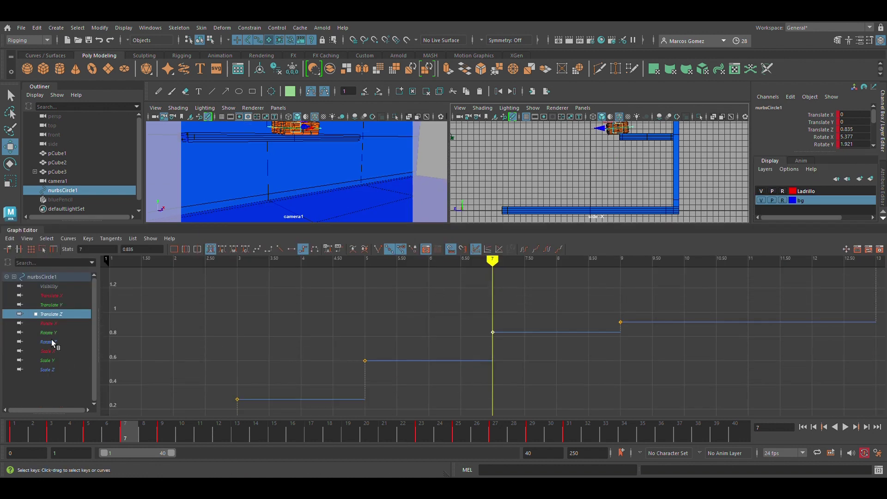
Raise the Rotate X key at frame 7 to about 14.794.
{"action": "left_click", "coordinate": [48, 323]}
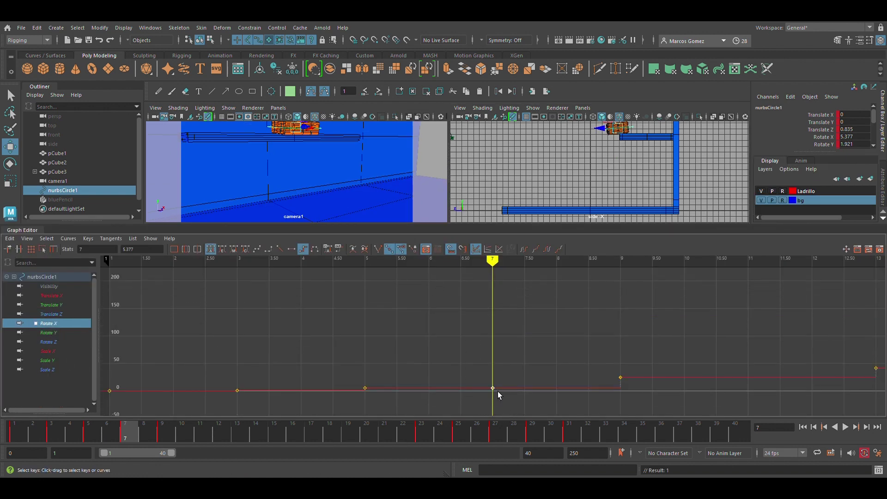
{"action": "key", "text": "f"}
{"action": "left_click_drag", "start_coordinate": [493, 392], "coordinate": [492, 367]}
{"action": "middle_click_drag", "start_coordinate": [497, 397], "coordinate": [500, 362]}
{"action": "key", "text": "a"}
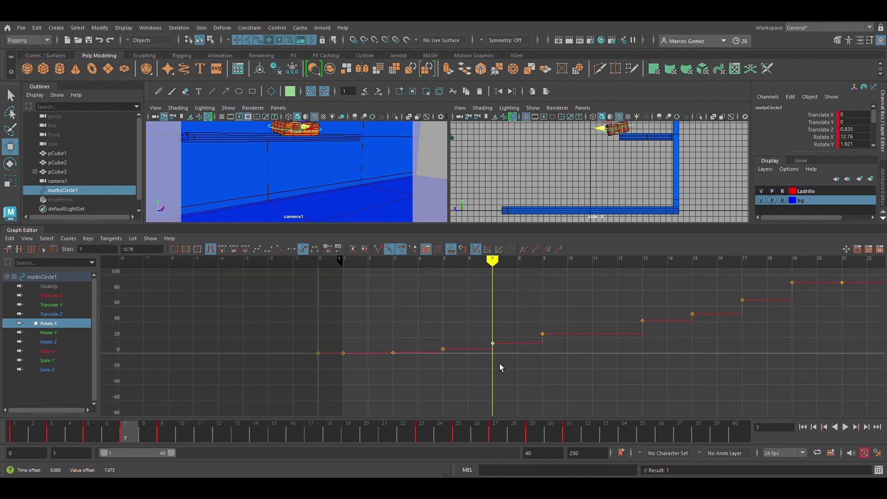
{"action": "key", "text": "f"}
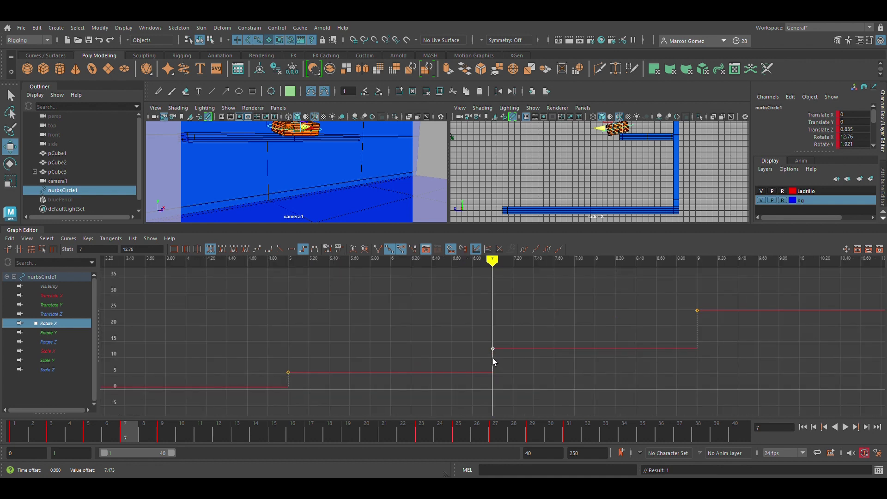
{"action": "left_click", "coordinate": [497, 349]}
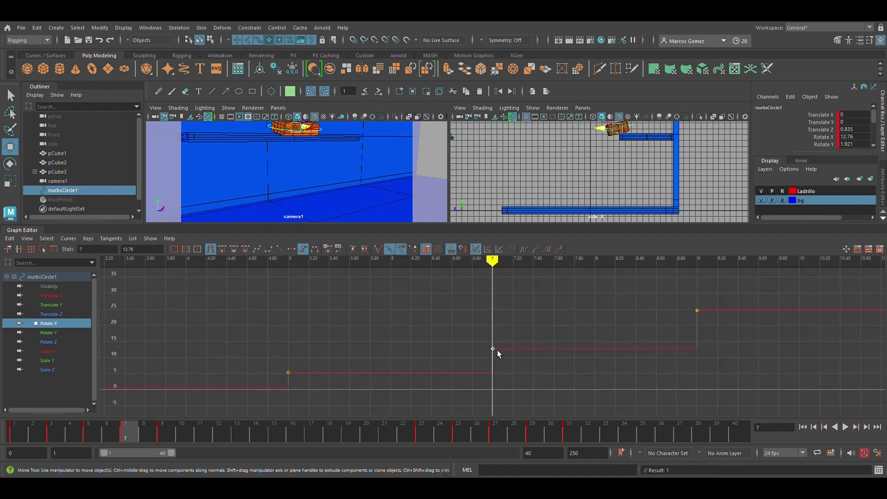
{"action": "middle_click_drag", "start_coordinate": [500, 353], "coordinate": [498, 345]}
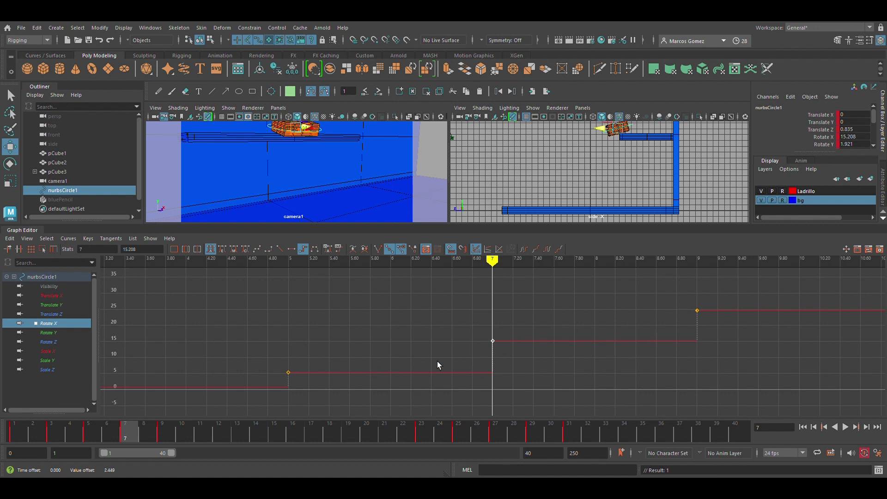
{"action": "left_click_drag", "start_coordinate": [481, 335], "coordinate": [498, 345]}
{"action": "middle_click_drag", "start_coordinate": [497, 344], "coordinate": [500, 354]}
{"action": "scroll", "coordinate": [505, 334], "scroll_direction": "down", "scroll_amount": 2}
{"action": "scroll", "coordinate": [505, 334], "scroll_direction": "down", "scroll_amount": 2}
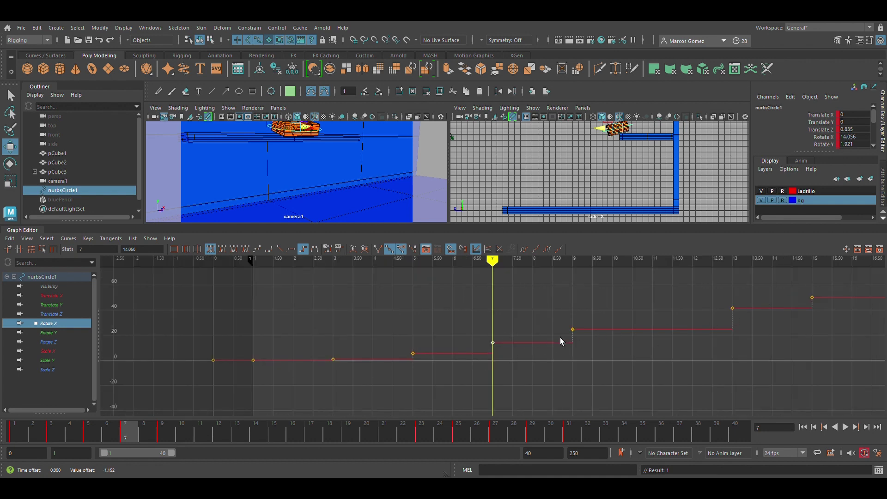
{"action": "middle_click_drag", "start_coordinate": [503, 353], "coordinate": [500, 346]}
Raise the frame 7 keys of Rotate Y to about 4.815 and Rotate Z to about 1.843.
{"action": "left_click", "coordinate": [54, 334]}
{"action": "left_click_drag", "start_coordinate": [510, 395], "coordinate": [505, 363]}
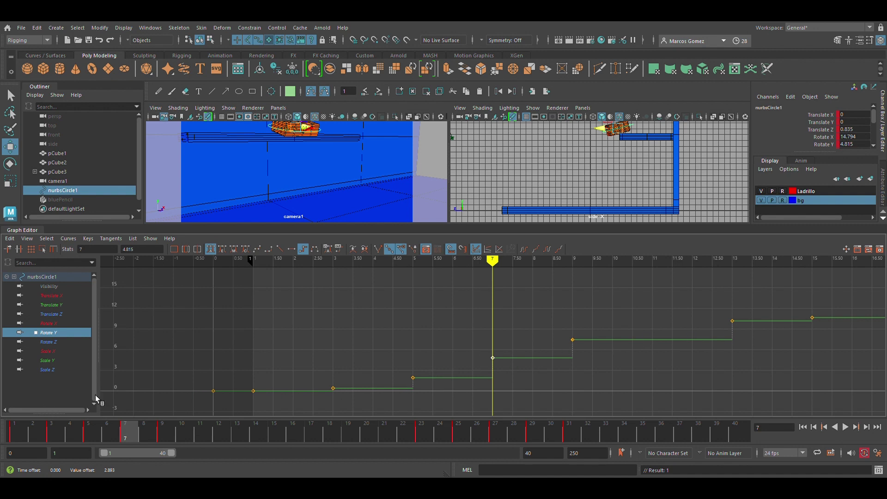
{"action": "left_click", "coordinate": [60, 345]}
{"action": "left_click_drag", "start_coordinate": [465, 341], "coordinate": [513, 411]}
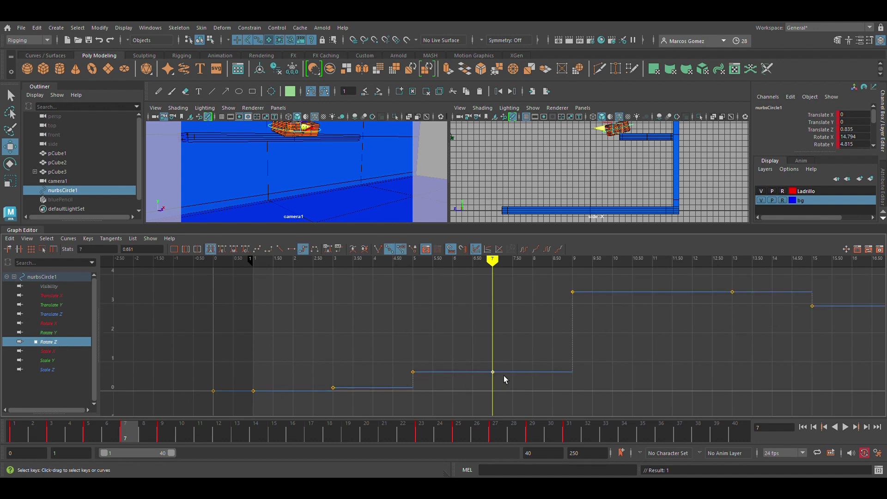
{"action": "middle_click_drag", "start_coordinate": [493, 379], "coordinate": [508, 336], "text": "shift"}
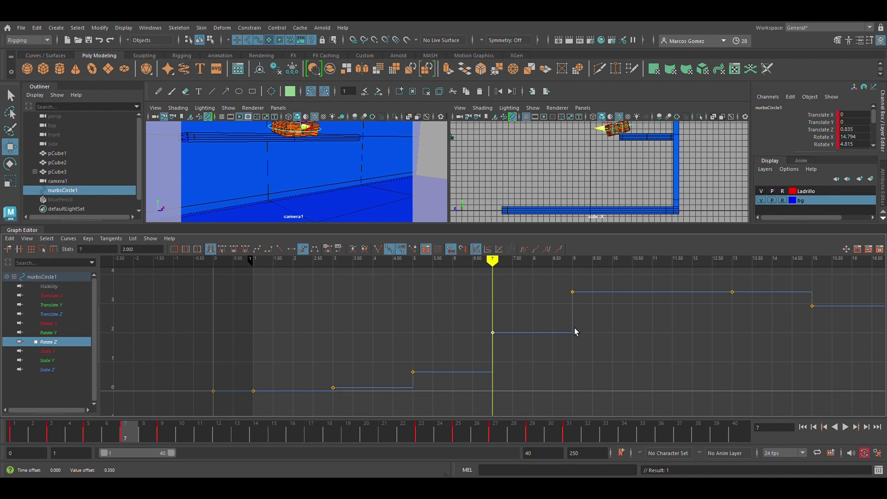
{"action": "mouse_move", "coordinate": [499, 342]}
{"action": "middle_mouse_down"}
{"action": "mouse_move", "coordinate": [503, 310]}
{"action": "mouse_move", "coordinate": [498, 345]}
{"action": "middle_mouse_up"}
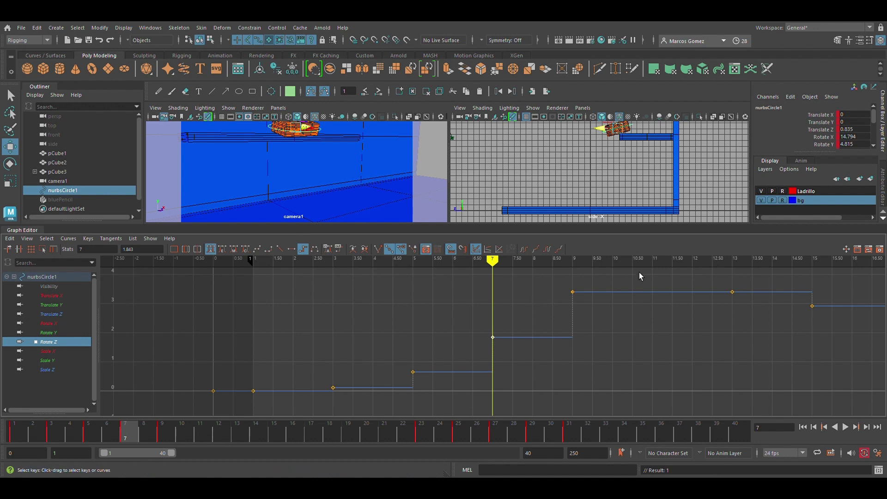
Set a key on nurbsCircle1 at frame 11 and display all of its curves.
{"action": "left_click", "coordinate": [662, 269]}
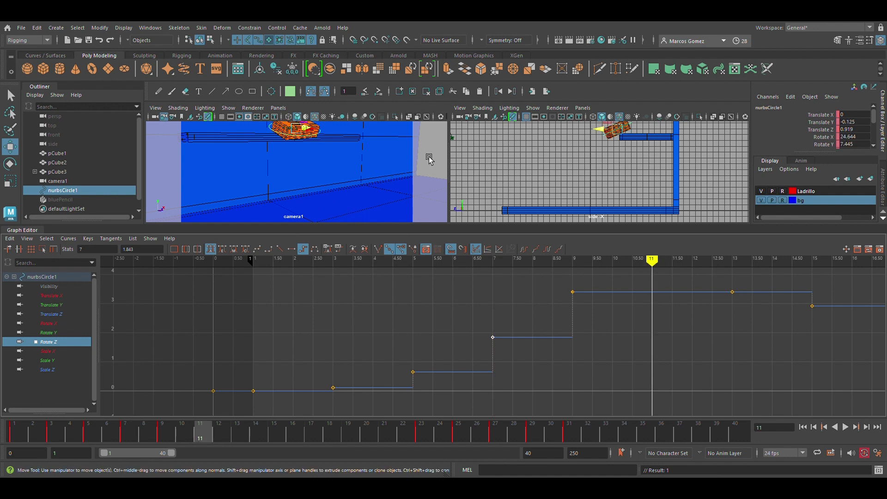
{"action": "key", "text": "s"}
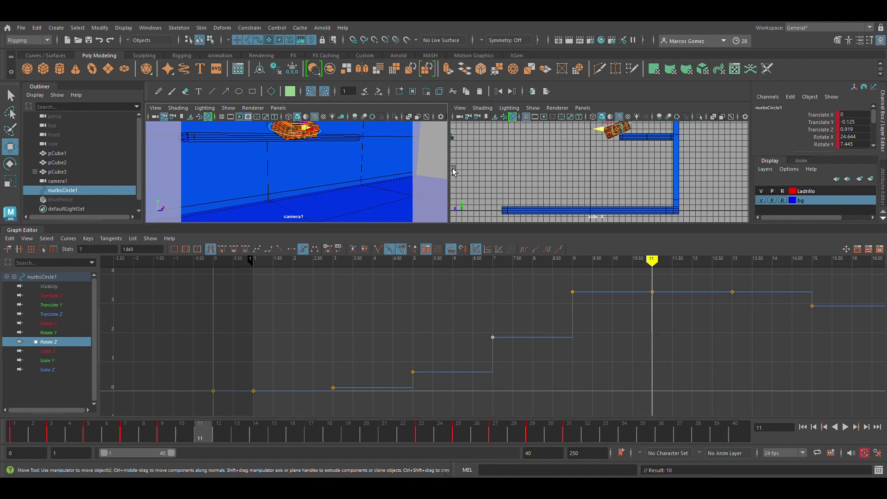
{"action": "left_click", "coordinate": [61, 278]}
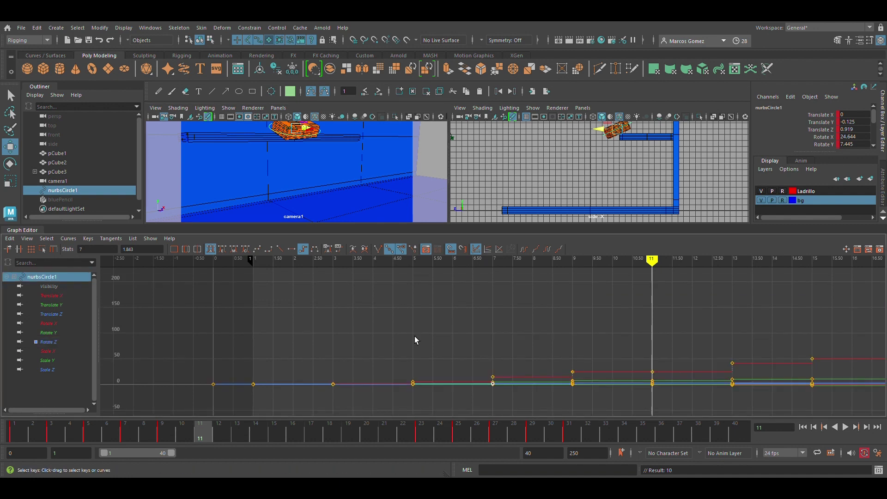
Lower the Translate Y key at frame 11 to about -0.448.
{"action": "left_click", "coordinate": [55, 298]}
{"action": "left_click", "coordinate": [63, 308]}
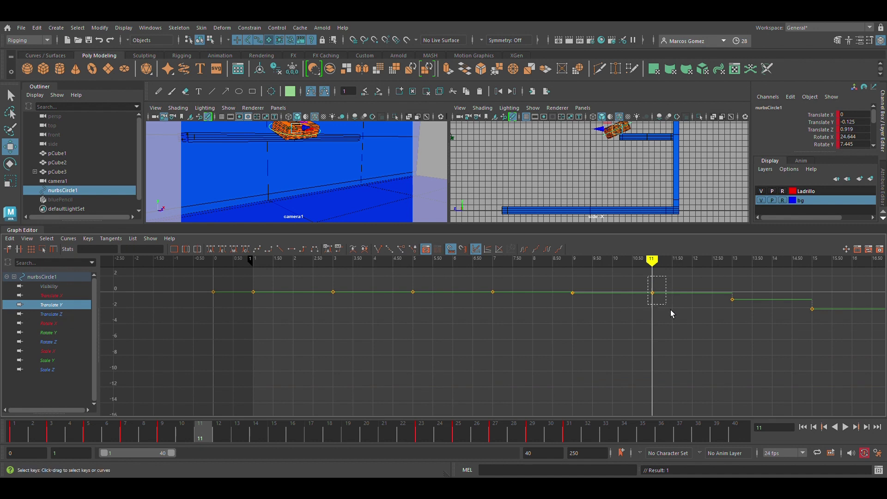
{"action": "left_click_drag", "start_coordinate": [670, 310], "coordinate": [668, 315]}
{"action": "key", "text": "f"}
{"action": "middle_click_drag", "start_coordinate": [492, 291], "coordinate": [501, 336], "text": "shift"}
{"action": "key", "text": "a"}
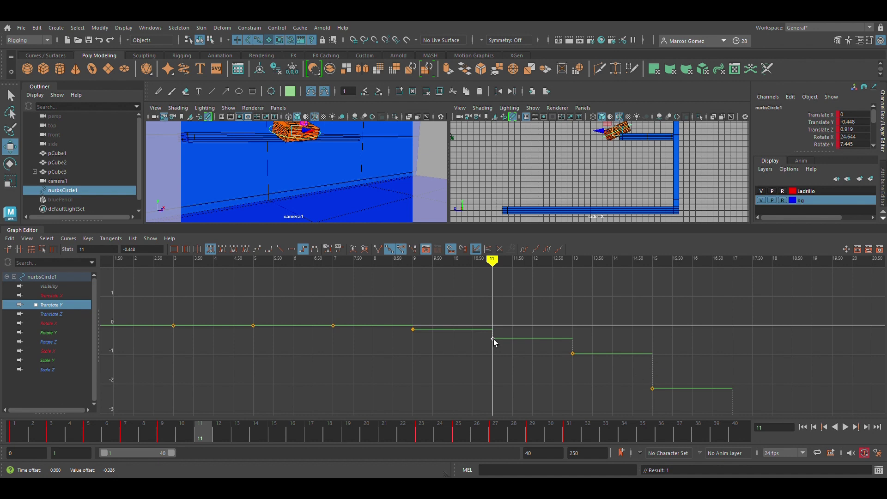
Set the Translate Y keys of nurbsCircle1 to about -0.305 at frame 11 and about -0.031 at frame 7.
{"action": "middle_click_drag", "start_coordinate": [500, 345], "coordinate": [499, 340], "text": "shift"}
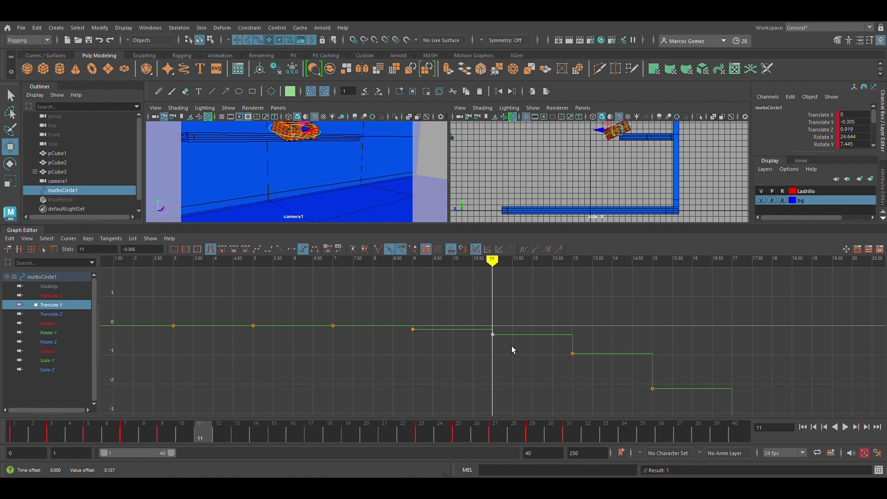
{"action": "right_click_drag", "start_coordinate": [663, 371], "coordinate": [279, 320], "text": "alt"}
{"action": "middle_click_drag", "start_coordinate": [279, 321], "coordinate": [434, 332], "text": "alt"}
{"action": "left_click_drag", "start_coordinate": [422, 352], "coordinate": [415, 351]}
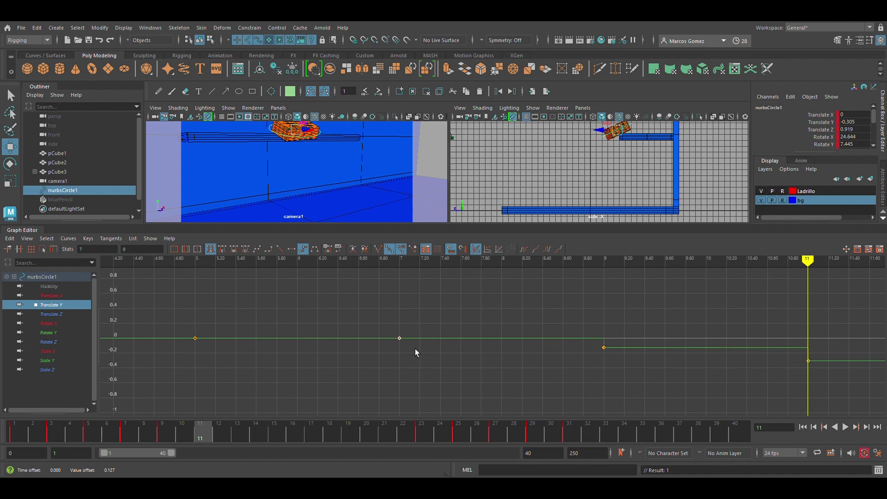
{"action": "middle_click_drag", "start_coordinate": [407, 348], "coordinate": [409, 347], "text": "shift"}
{"action": "key", "text": "a"}
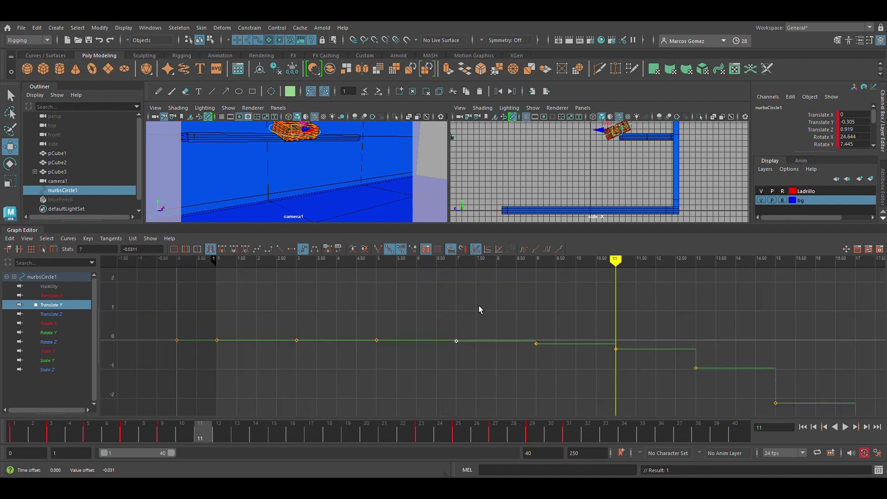
{"action": "left_click", "coordinate": [465, 273]}
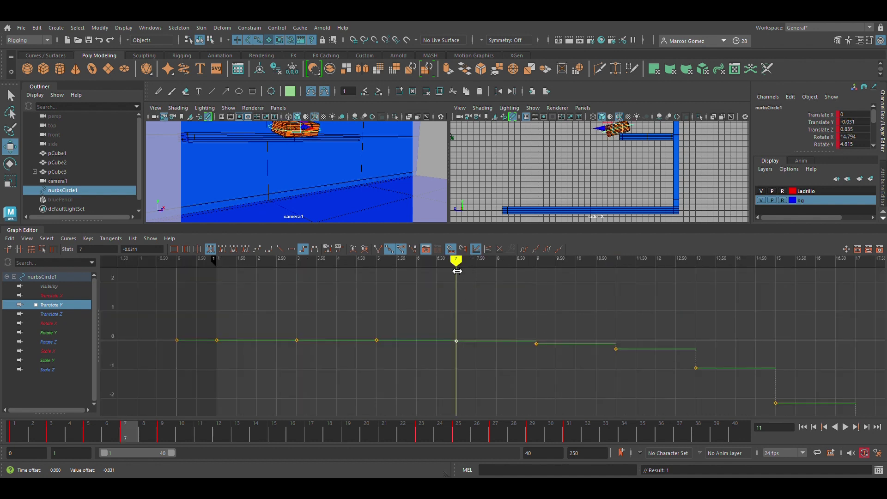
{"action": "left_click_drag", "start_coordinate": [445, 277], "coordinate": [462, 298]}
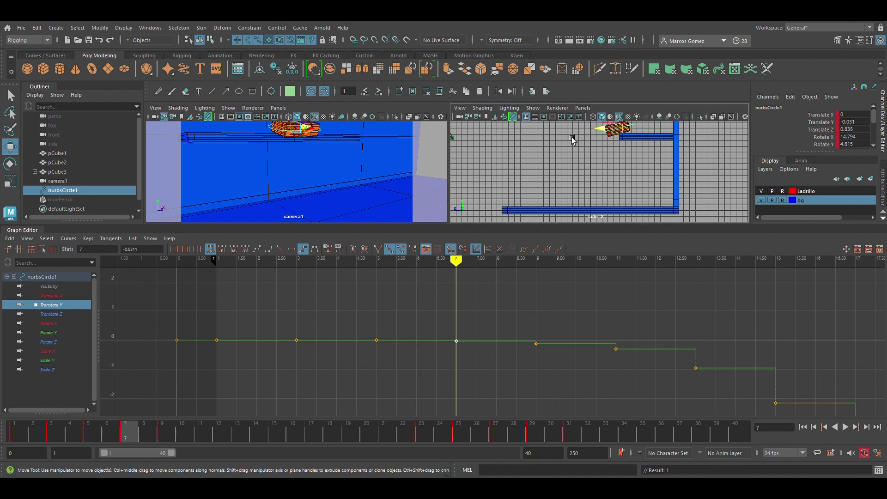
{"action": "left_click", "coordinate": [529, 121]}
{"action": "left_click", "coordinate": [526, 116]}
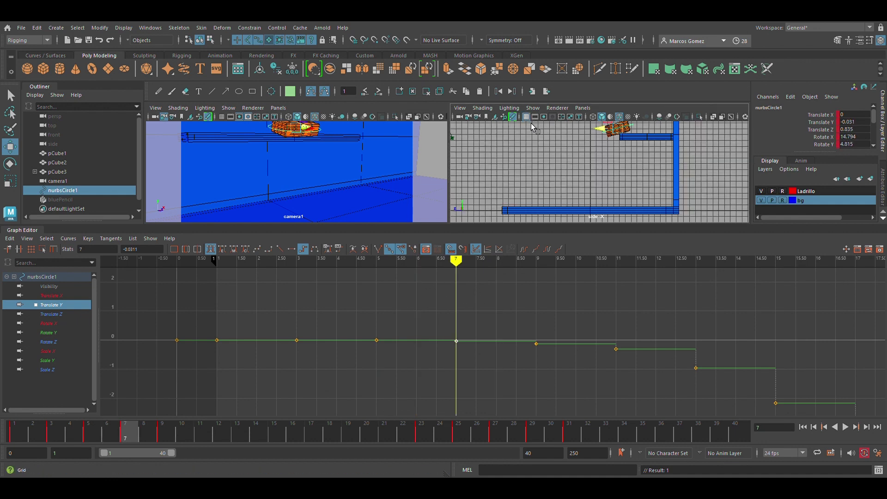
Raise the Translate Z key at frame 11 to about 1.301.
{"action": "left_click_drag", "start_coordinate": [468, 273], "coordinate": [623, 329]}
{"action": "left_click", "coordinate": [51, 314]}
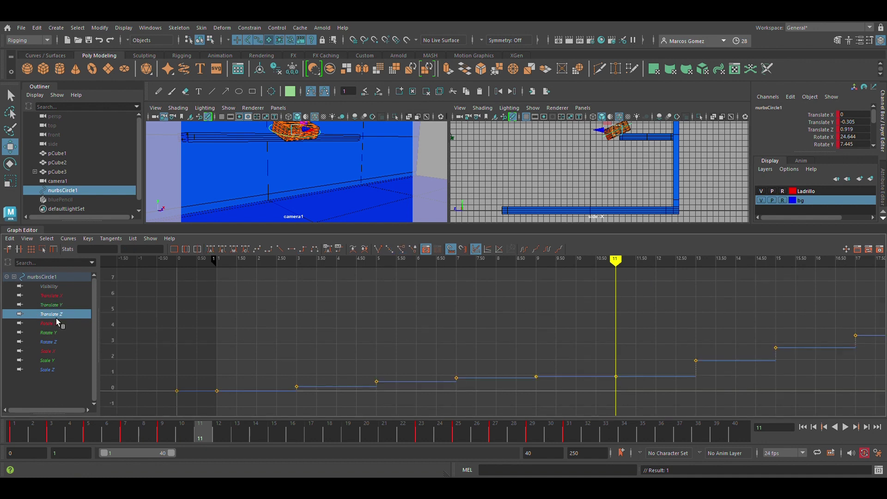
{"action": "left_click", "coordinate": [615, 377]}
{"action": "left_click_drag", "start_coordinate": [615, 365], "coordinate": [630, 392]}
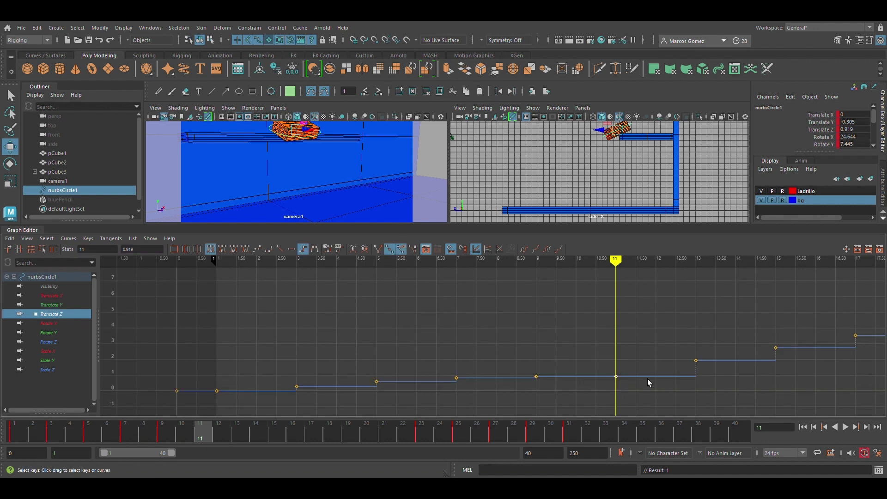
{"action": "middle_click_drag", "start_coordinate": [623, 384], "coordinate": [624, 377], "text": "shift"}
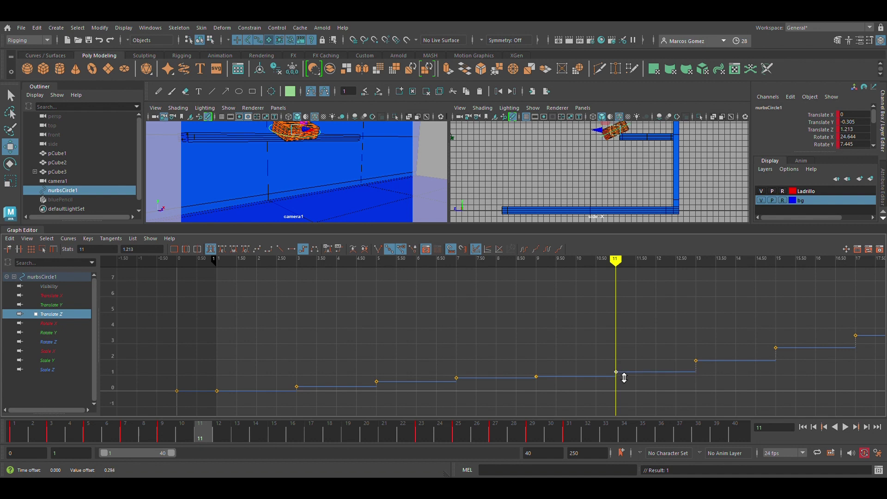
{"action": "middle_click_drag", "start_coordinate": [624, 378], "coordinate": [623, 376], "text": "shift"}
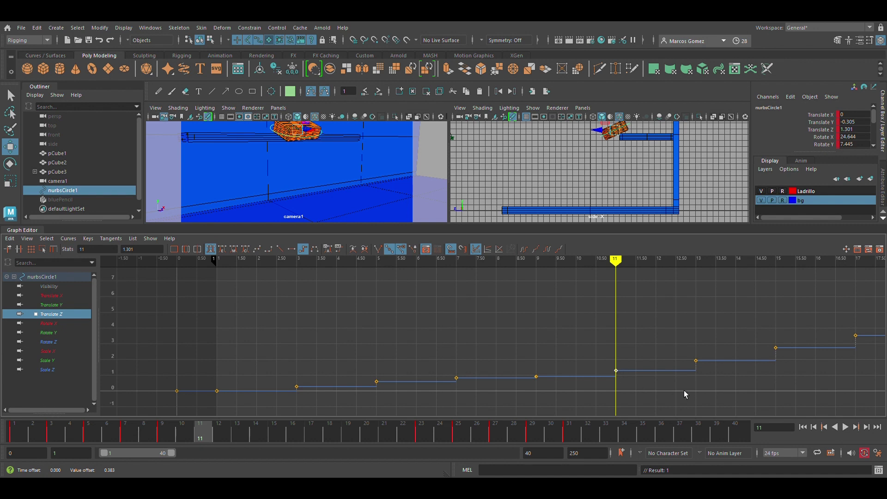
Raise the Rotate X key at frame 11 to about 33.46 and check the motion around that frame.
{"action": "left_click", "coordinate": [61, 324]}
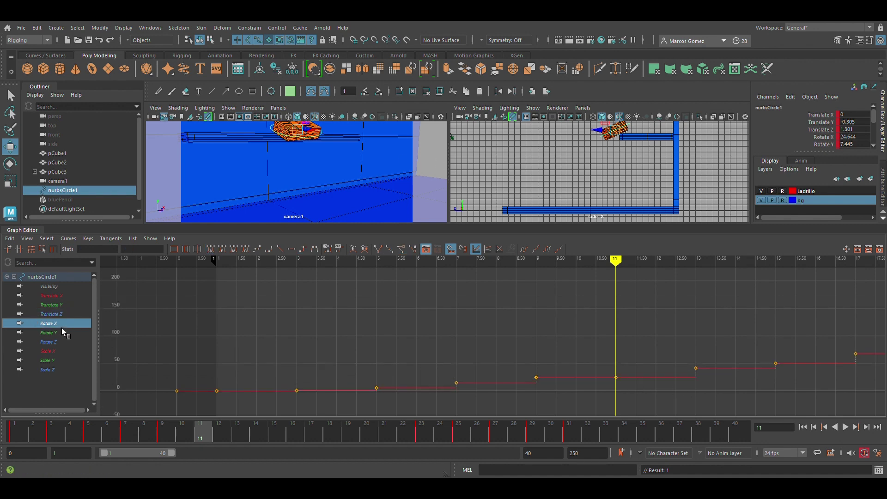
{"action": "left_click_drag", "start_coordinate": [610, 356], "coordinate": [633, 399]}
{"action": "middle_click_drag", "start_coordinate": [620, 386], "coordinate": [623, 381], "text": "shift"}
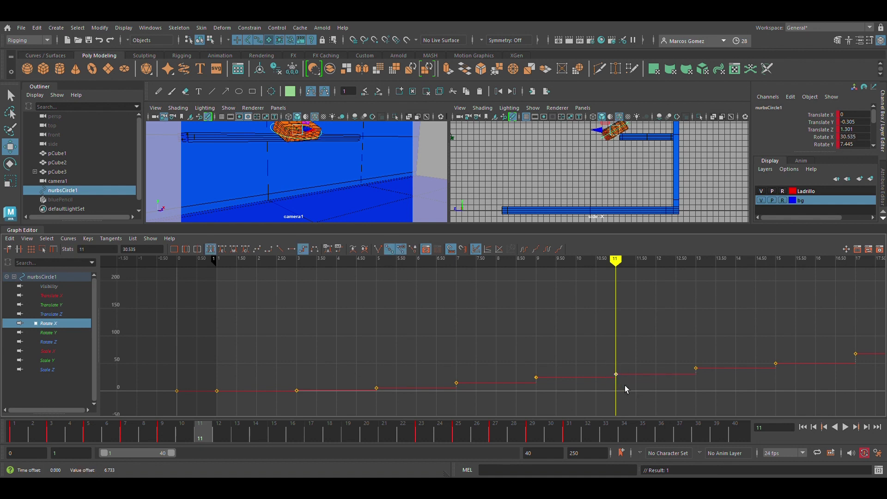
{"action": "key", "text": "f"}
{"action": "left_click_drag", "start_coordinate": [455, 342], "coordinate": [516, 380]}
{"action": "middle_click_drag", "start_coordinate": [500, 359], "coordinate": [500, 352], "text": "shift"}
{"action": "scroll", "coordinate": [497, 355], "scroll_direction": "down", "scroll_amount": 3}
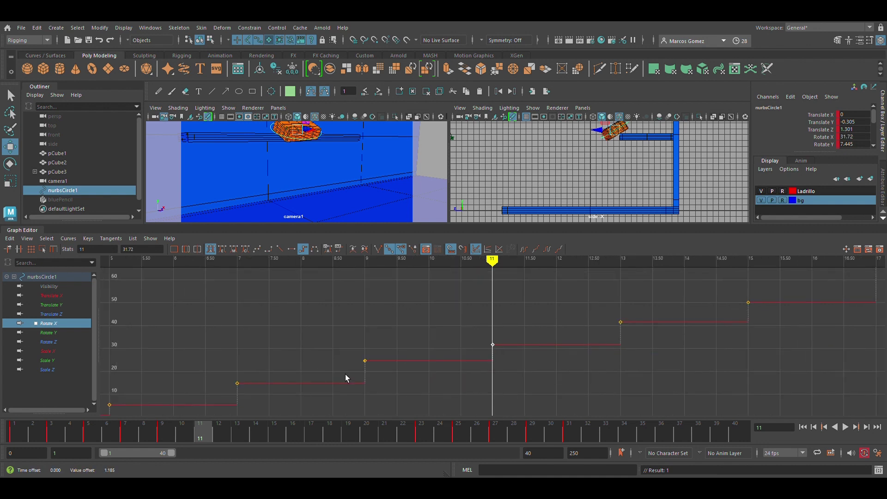
{"action": "middle_click_drag", "start_coordinate": [499, 347], "coordinate": [503, 351]}
{"action": "key", "text": "a"}
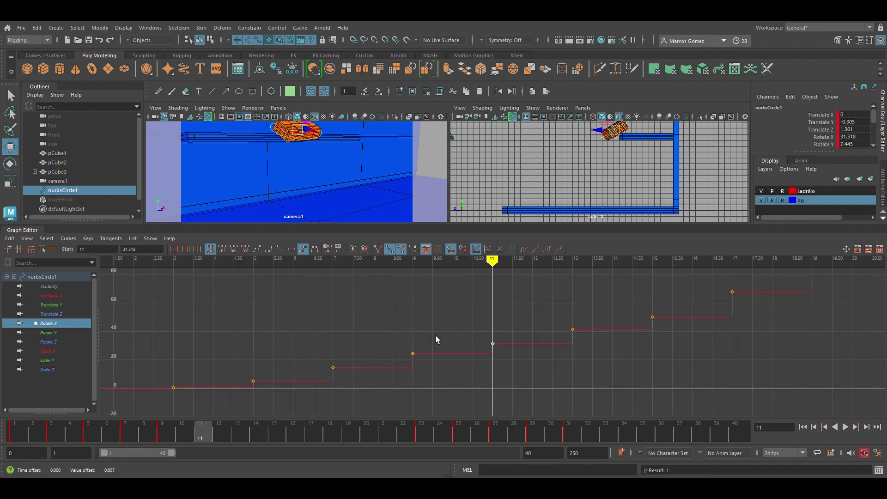
{"action": "left_click_drag", "start_coordinate": [421, 266], "coordinate": [496, 314]}
{"action": "middle_click_drag", "start_coordinate": [497, 348], "coordinate": [500, 349]}
{"action": "middle_click_drag", "start_coordinate": [497, 345], "coordinate": [500, 346]}
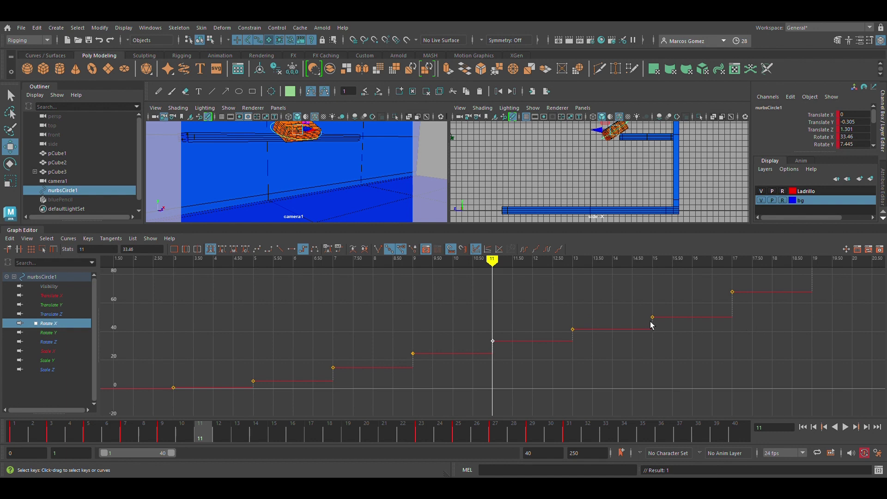
{"action": "left_click_drag", "start_coordinate": [488, 283], "coordinate": [494, 327]}
Raise the Rotate Y key at frame 11 to about 8.925 and scrub the nearby frames.
{"action": "left_click", "coordinate": [69, 332]}
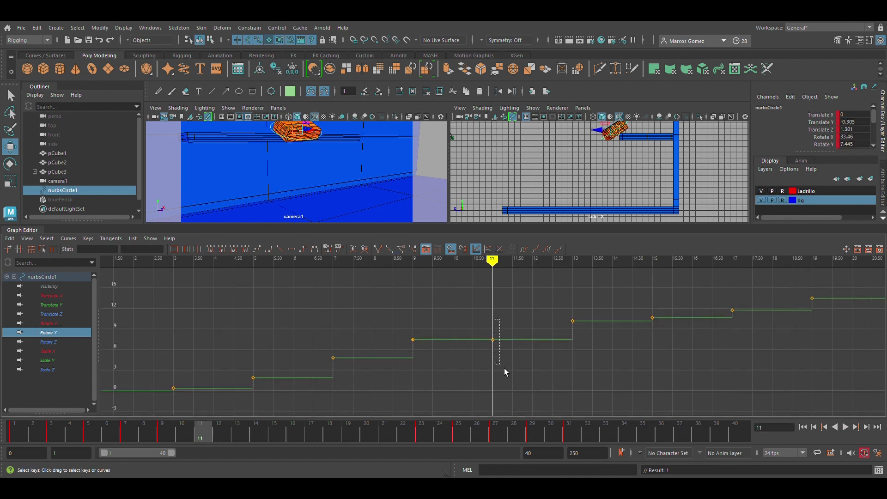
{"action": "left_click_drag", "start_coordinate": [503, 368], "coordinate": [503, 365]}
{"action": "middle_click_drag", "start_coordinate": [498, 346], "coordinate": [501, 337]}
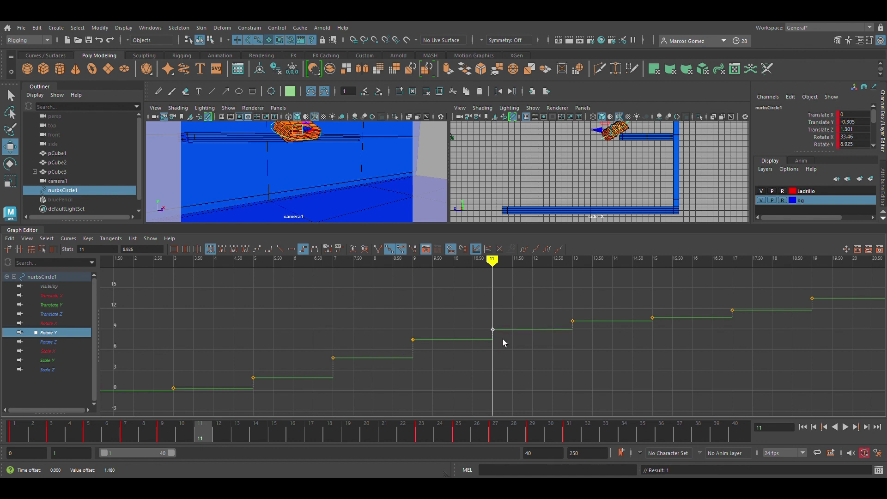
{"action": "left_click_drag", "start_coordinate": [497, 275], "coordinate": [606, 298]}
{"action": "left_click_drag", "start_coordinate": [768, 303], "coordinate": [504, 348]}
Raise the Rotate Z key at frame 11 to about 3.608.
{"action": "left_click", "coordinate": [59, 345]}
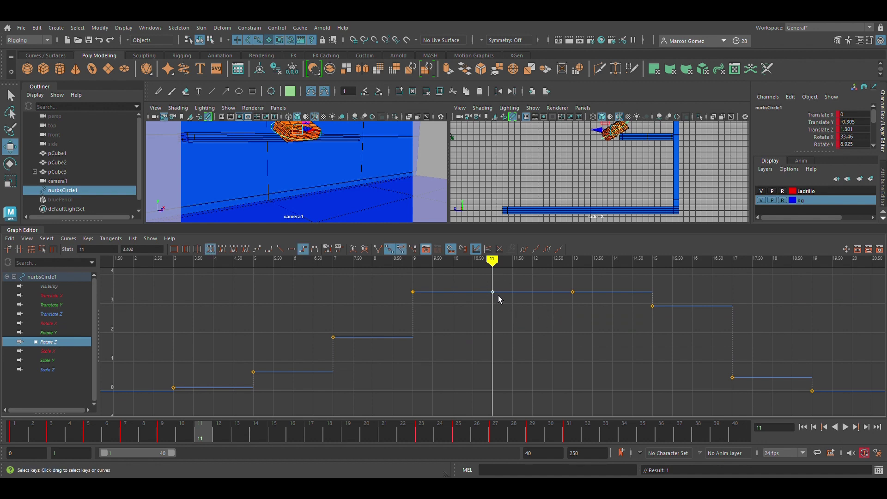
{"action": "left_click_drag", "start_coordinate": [498, 269], "coordinate": [497, 308]}
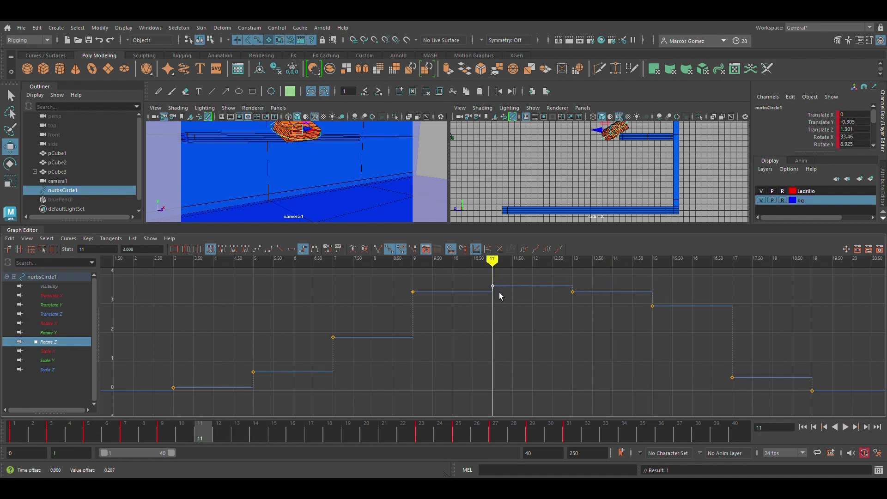
{"action": "mouse_move", "coordinate": [495, 267]}
{"action": "left_mouse_down"}
{"action": "mouse_move", "coordinate": [412, 272]}
{"action": "mouse_move", "coordinate": [765, 318]}
{"action": "mouse_move", "coordinate": [402, 320]}
{"action": "mouse_move", "coordinate": [623, 337]}
{"action": "mouse_move", "coordinate": [756, 359]}
{"action": "mouse_move", "coordinate": [360, 336]}
{"action": "mouse_move", "coordinate": [636, 353]}
{"action": "mouse_move", "coordinate": [542, 354]}
{"action": "left_mouse_up"}
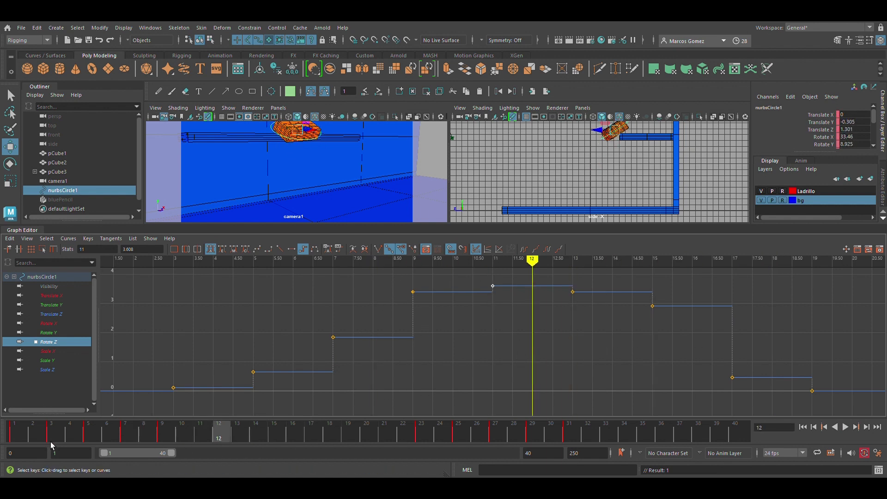
Go to frame 1 and enlarge the camera1 view by maximizing it and collapsing the Graph Editor.
{"action": "left_click", "coordinate": [36, 440]}
{"action": "key", "text": "alt+comma"}
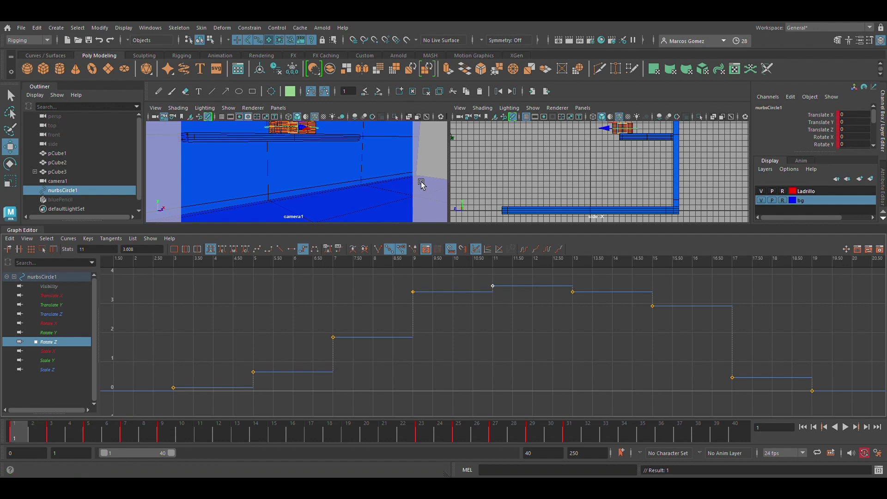
{"action": "key", "text": "space"}
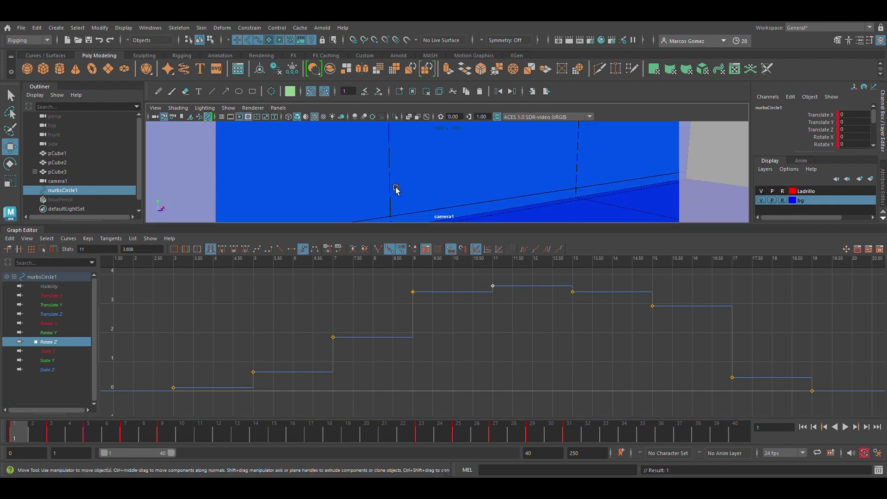
{"action": "left_click_drag", "start_coordinate": [456, 272], "coordinate": [456, 369]}
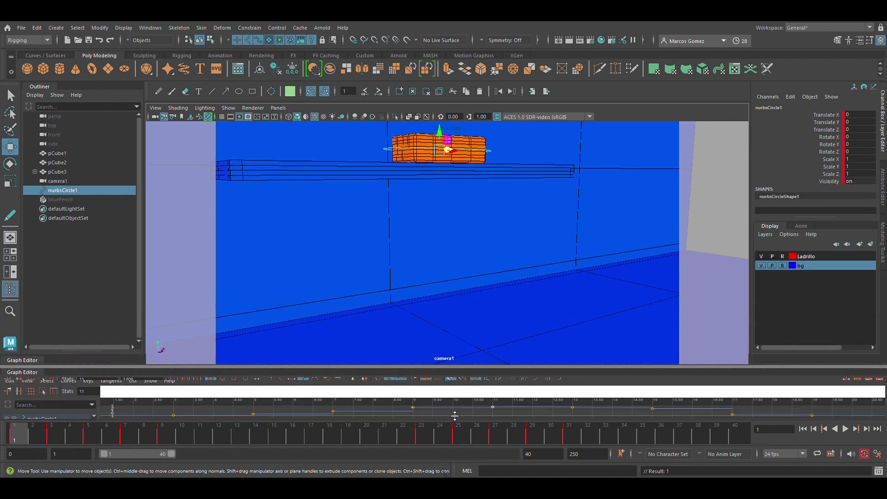
{"action": "left_click", "coordinate": [457, 369]}
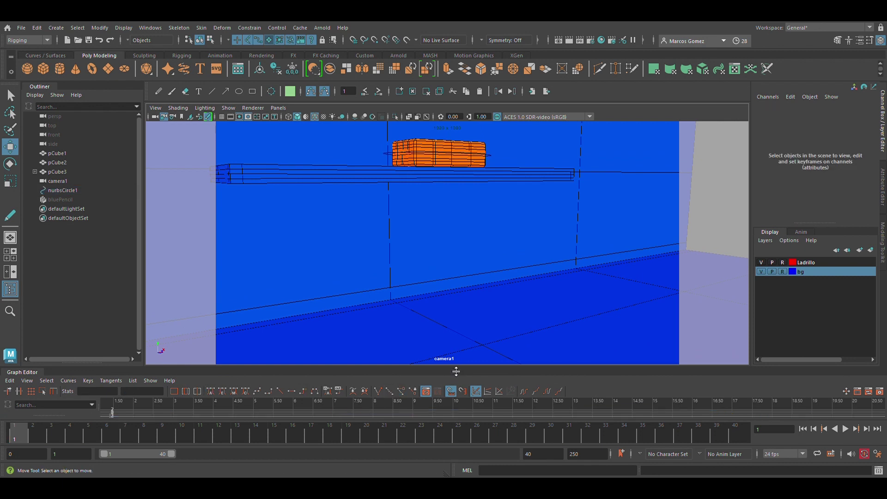
{"action": "left_click_drag", "start_coordinate": [50, 379], "coordinate": [51, 413]}
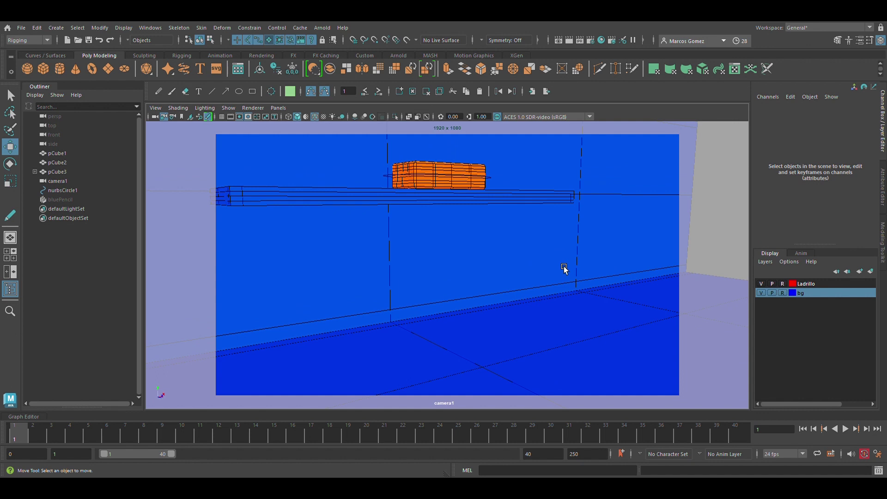
Select nurbsCircle1 and examine the brick's fall frame by frame from 1 to 31, with playback from the start.
{"action": "left_click", "coordinate": [476, 176]}
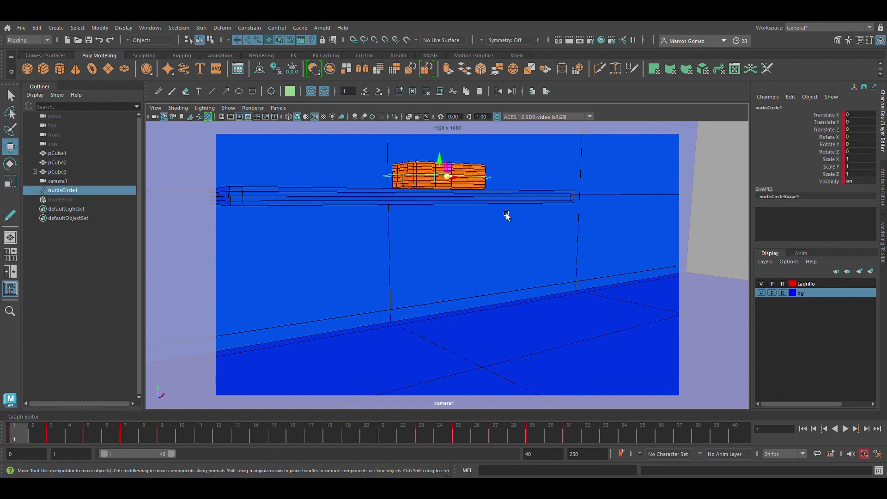
{"action": "key", "text": "alt+period"}
{"action": "key", "text": "alt+period"}
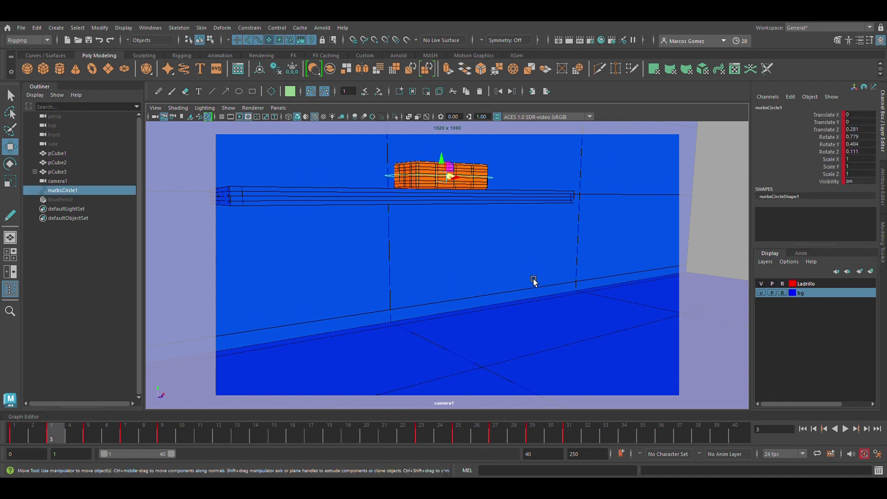
{"action": "key", "text": "alt+period"}
{"action": "key", "text": "alt+period"}
{"action": "key", "text": "alt+period"}
{"action": "key", "text": "alt+period"}
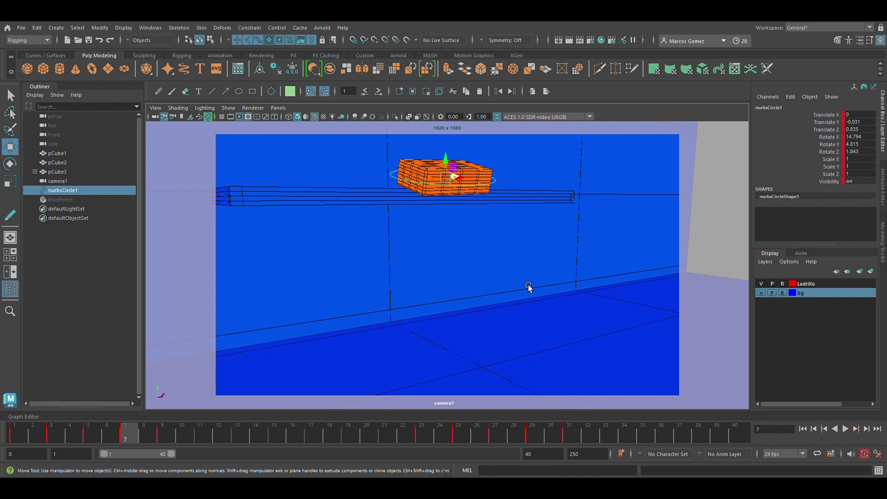
{"action": "key", "text": "alt+period"}
{"action": "key", "text": "alt+period"}
{"action": "key", "text": "alt+period"}
{"action": "key", "text": "alt+period"}
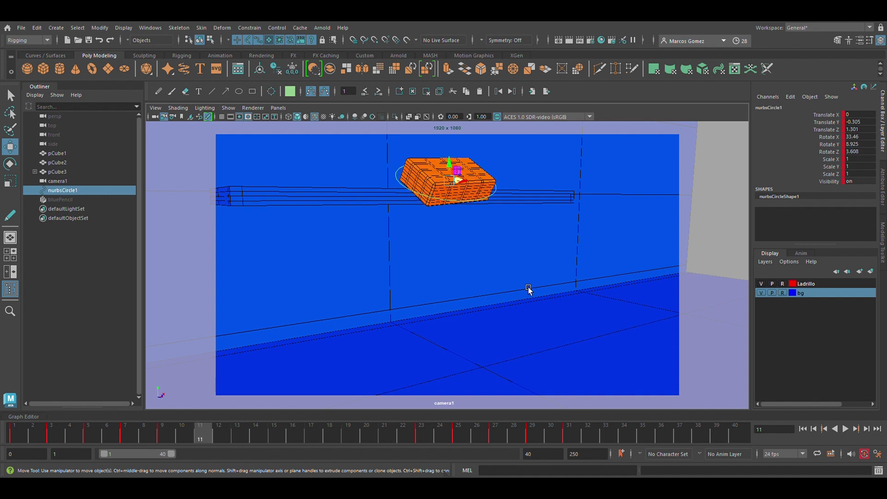
{"action": "key", "text": "alt+period"}
{"action": "key", "text": "alt+period"}
{"action": "key", "text": "alt+period"}
{"action": "key", "text": "alt+period"}
{"action": "key", "text": "alt+period"}
{"action": "key", "text": "alt+period"}
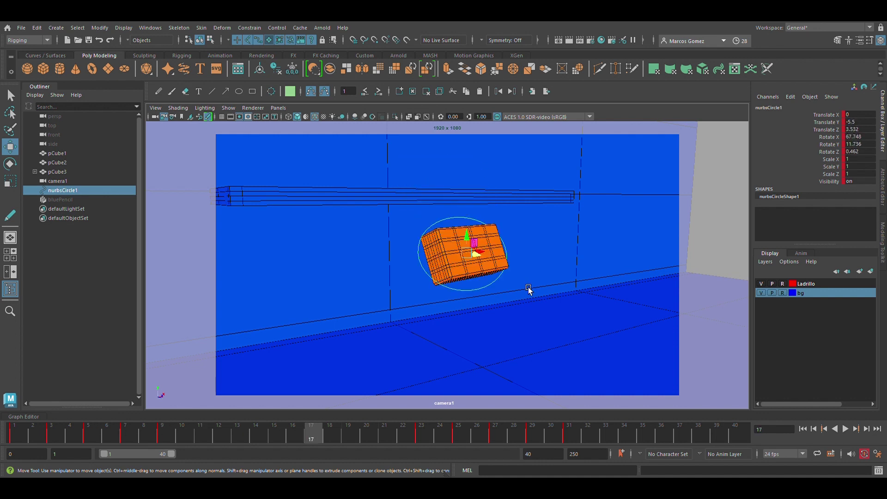
{"action": "key", "text": "alt+period"}
{"action": "key", "text": "alt+period"}
{"action": "key", "text": "alt+period"}
{"action": "key", "text": "alt+period"}
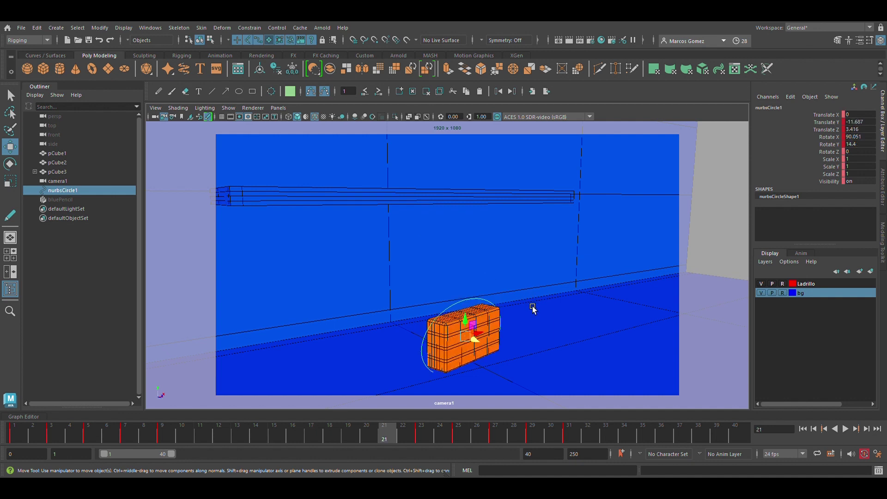
{"action": "key", "text": "alt+period"}
{"action": "key", "text": "alt+period"}
{"action": "key", "text": "alt+period"}
{"action": "key", "text": "alt+period"}
{"action": "key", "text": "alt+period"}
{"action": "key", "text": "alt+period"}
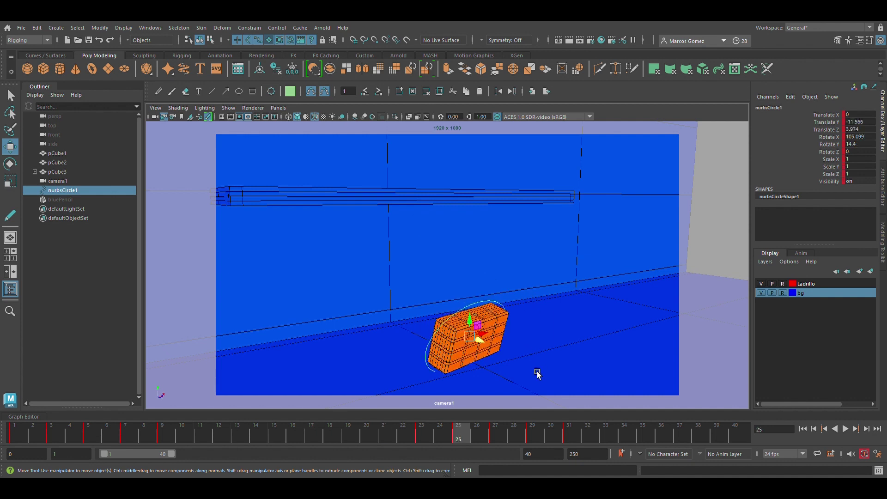
{"action": "key", "text": "alt+period"}
{"action": "key", "text": "alt+period"}
{"action": "key", "text": "alt+period"}
{"action": "key", "text": "alt+period"}
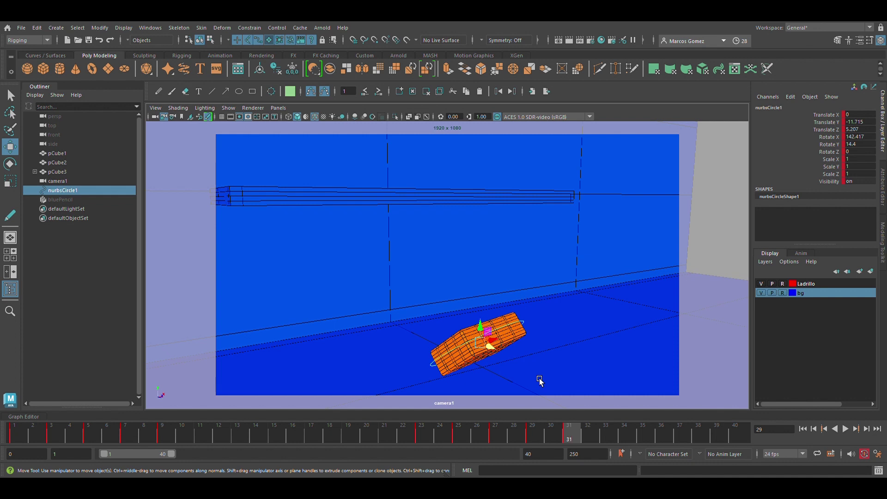
{"action": "key", "text": "shift+alt+v"}
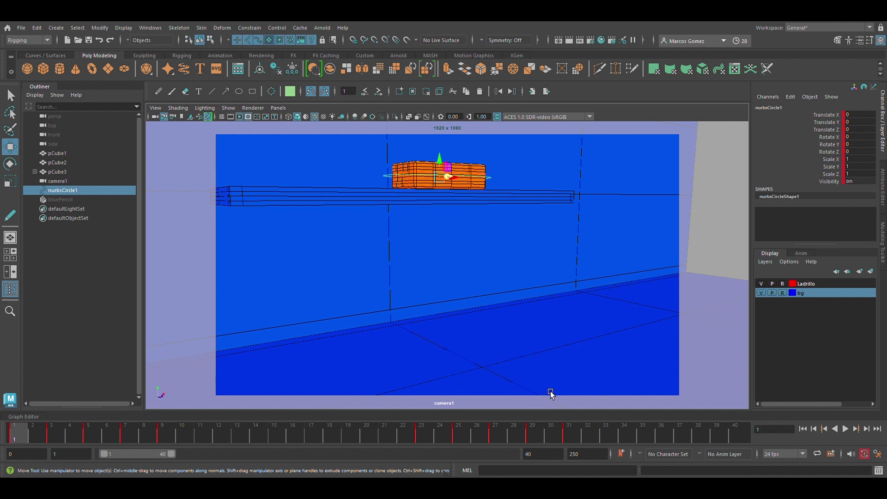
{"action": "key", "text": "alt+v"}
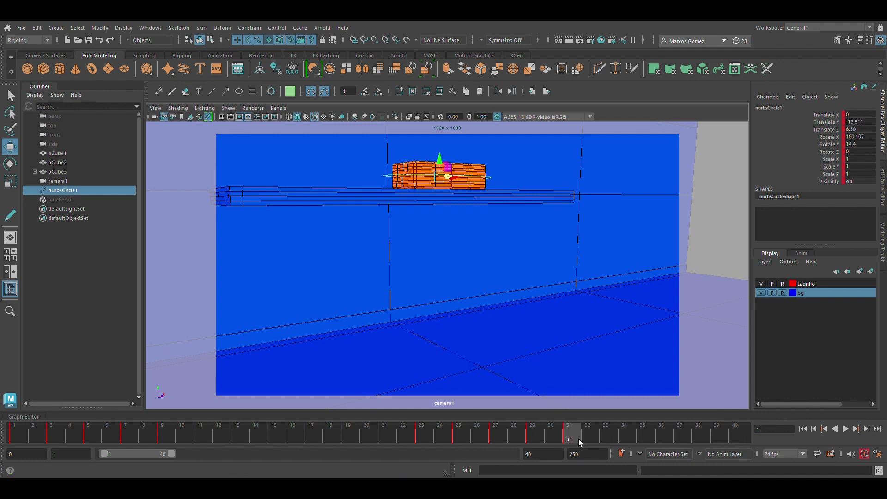
Return to frame 1, play the brick's fall through camera1 and stop playback at frame 21.
{"action": "key", "text": "alt+v"}
{"action": "key", "text": "shift+alt+v"}
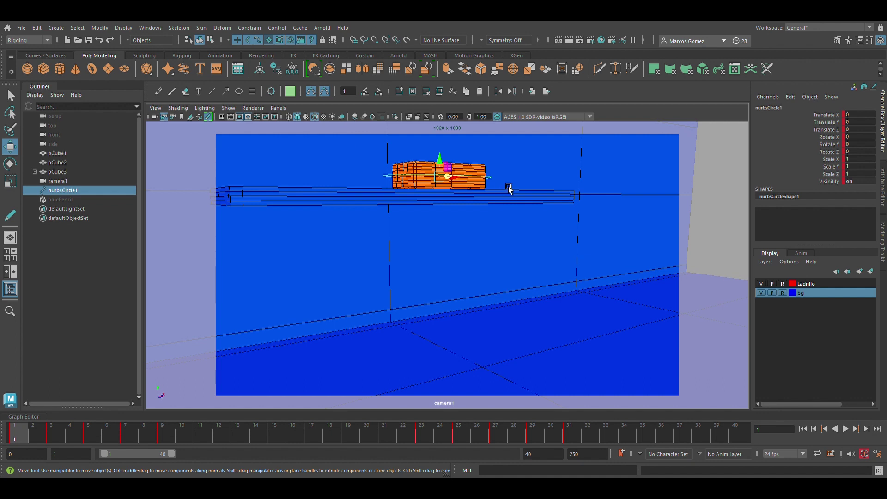
{"action": "left_click", "coordinate": [847, 430]}
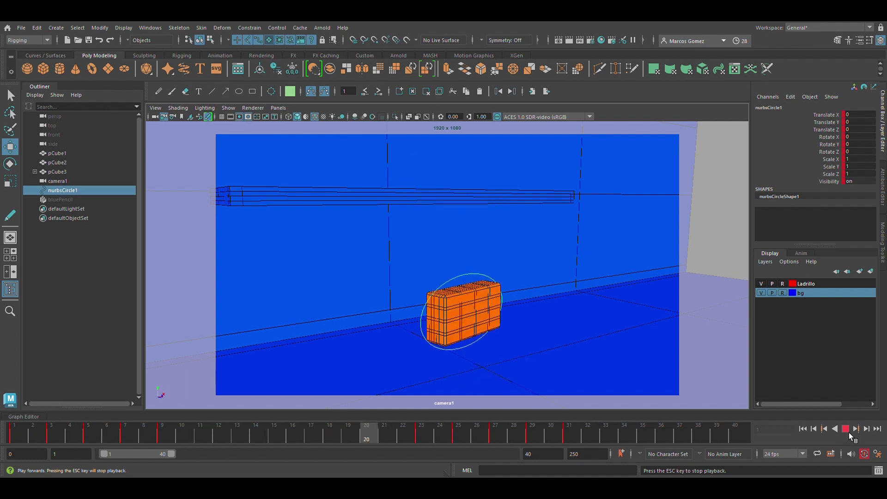
{"action": "left_click", "coordinate": [848, 431]}
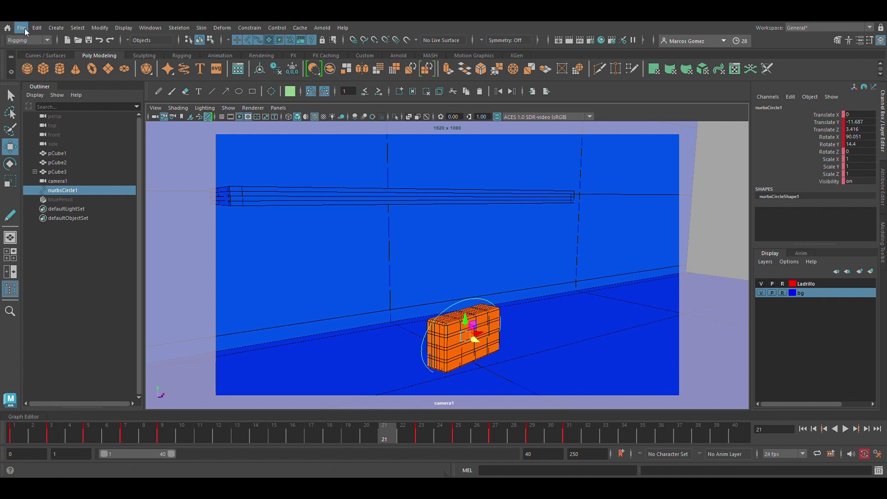
Save the brick animation scene under its current file name, keeping the Move tool active.
{"action": "key", "text": "q"}
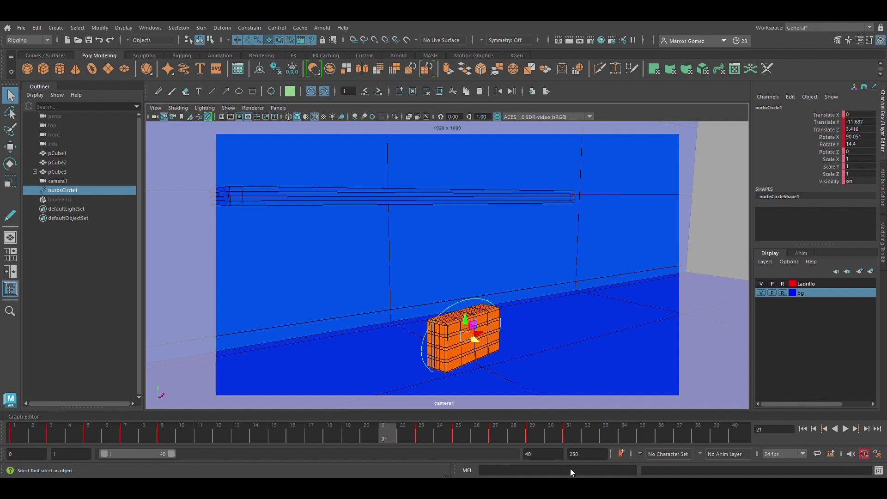
{"action": "key", "text": "ctrl+s"}
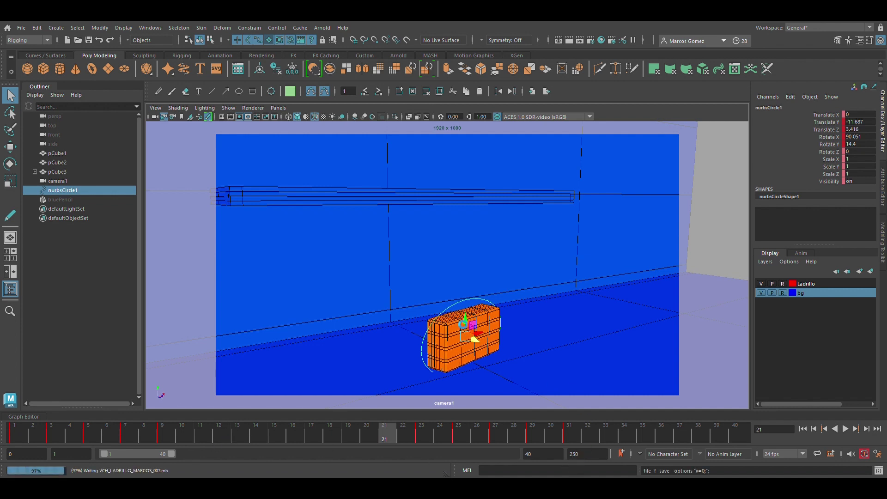
{"action": "key", "text": "w"}
Scrub back to frame 1 and replay the whole brick fall from the start twice to review its in-betweens.
{"action": "left_click_drag", "start_coordinate": [336, 435], "coordinate": [14, 436]}
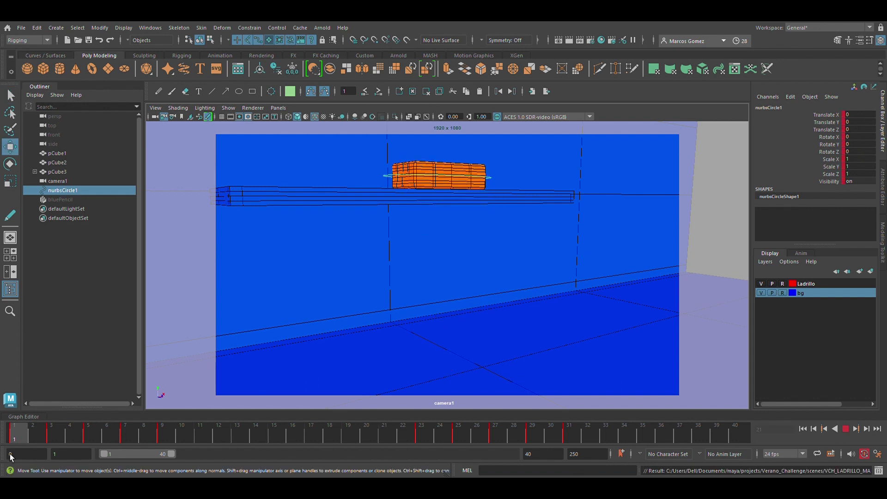
{"action": "left_click", "coordinate": [851, 433]}
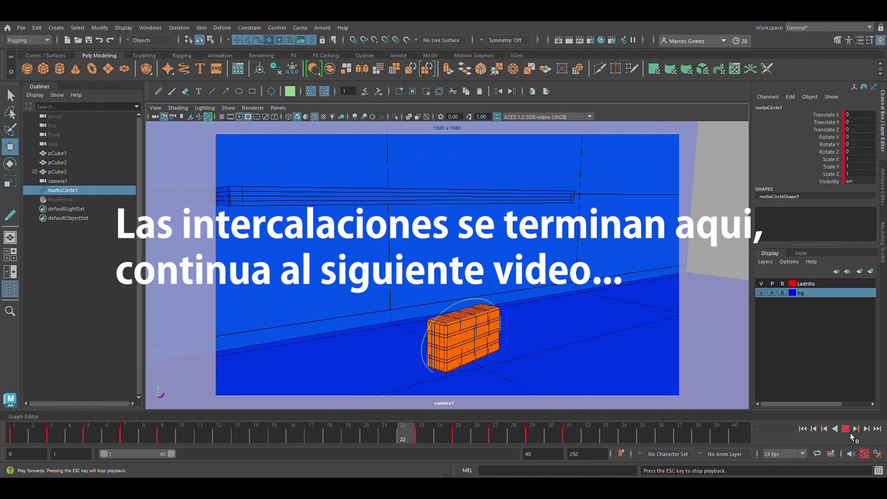
{"action": "left_click", "coordinate": [848, 431]}
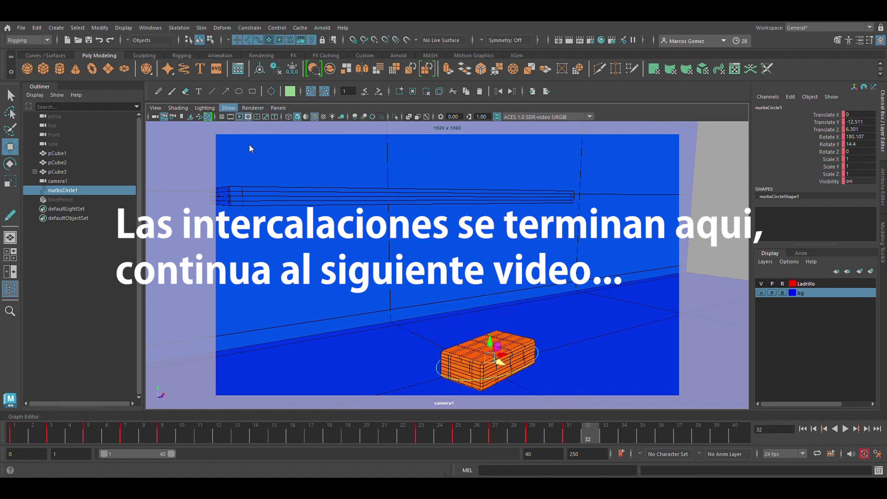
{"action": "left_click", "coordinate": [809, 435]}
{"action": "left_click", "coordinate": [848, 432]}
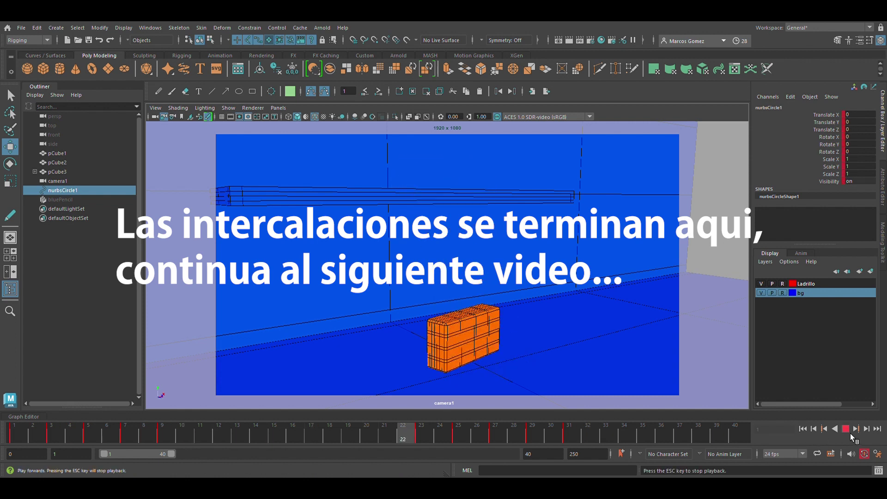